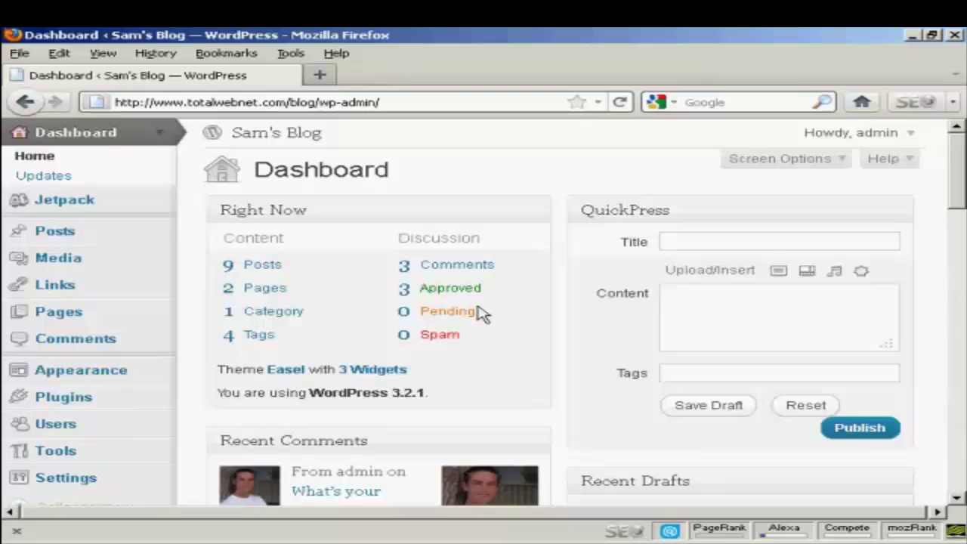
Step: Search Plugins > Add New for 'contact form' to list matching plugins
{"action": "left_click", "coordinate": [64, 398]}
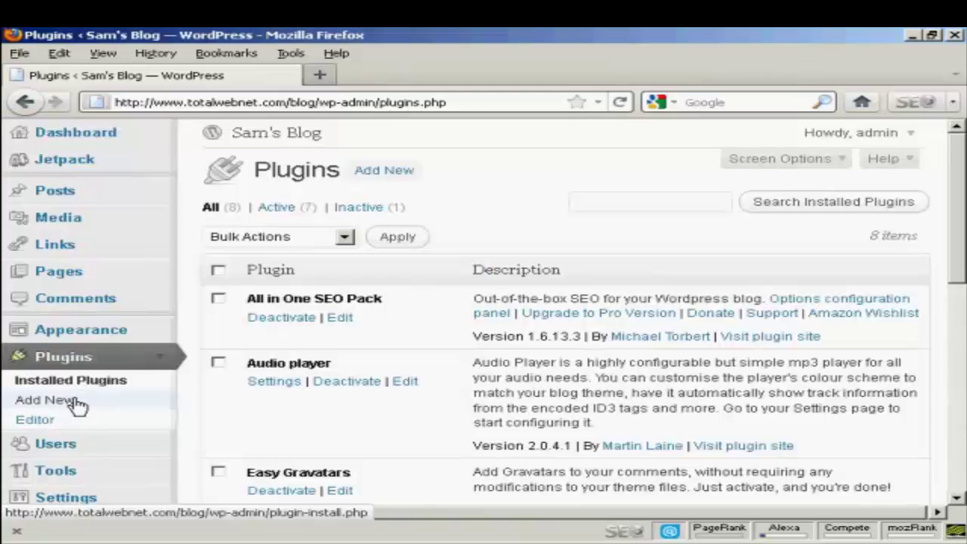
{"action": "left_click", "coordinate": [387, 175]}
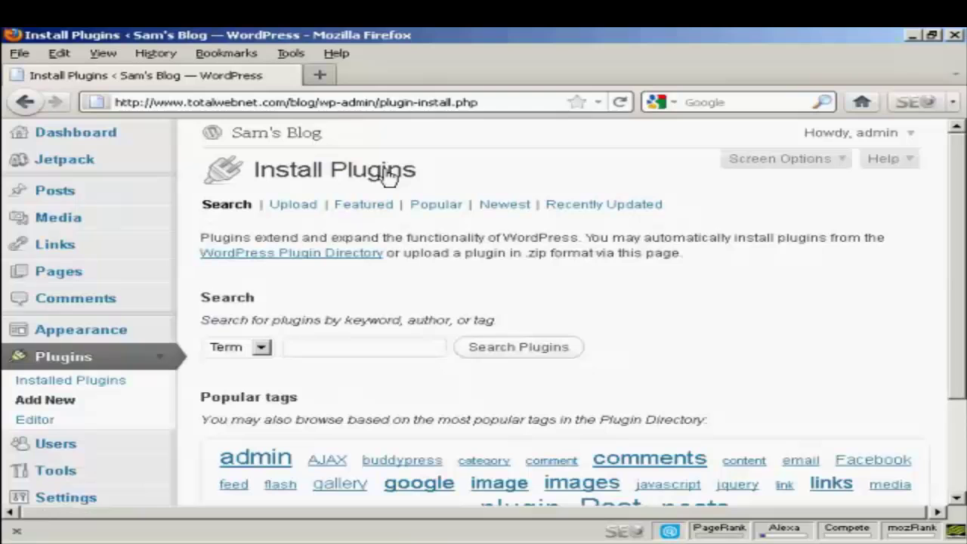
{"action": "left_click", "coordinate": [304, 347]}
{"action": "type", "text": "co"}
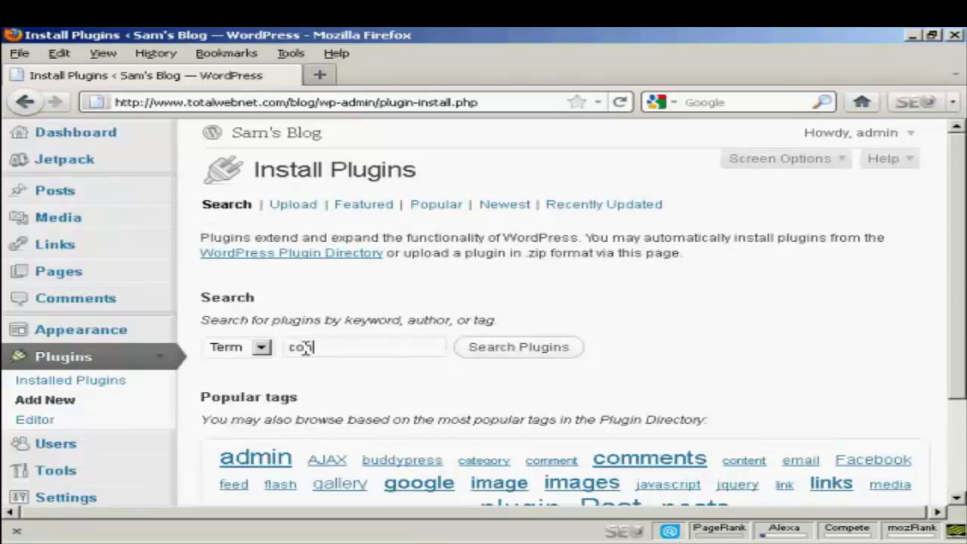
{"action": "type", "text": "ntact for"}
{"action": "type", "text": "m"}
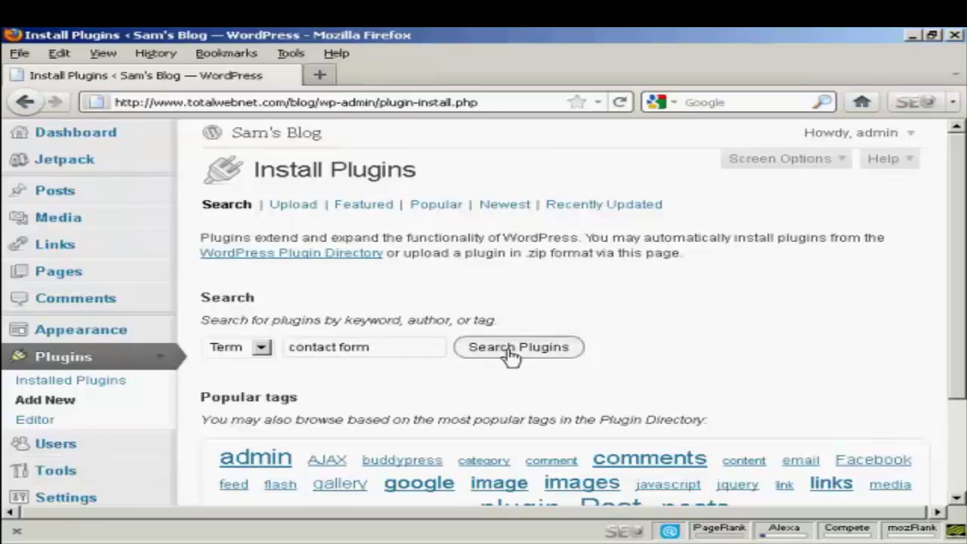
{"action": "left_click", "coordinate": [512, 355]}
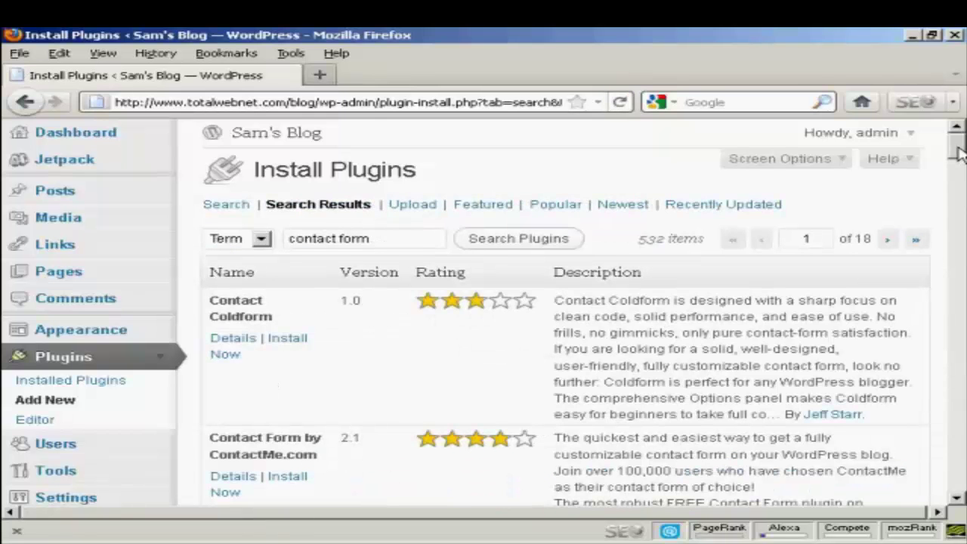
Step: Install Slick Contact Forms 1.2.8 from the results and confirm the install
{"action": "left_click_drag", "start_coordinate": [958, 153], "coordinate": [957, 207]}
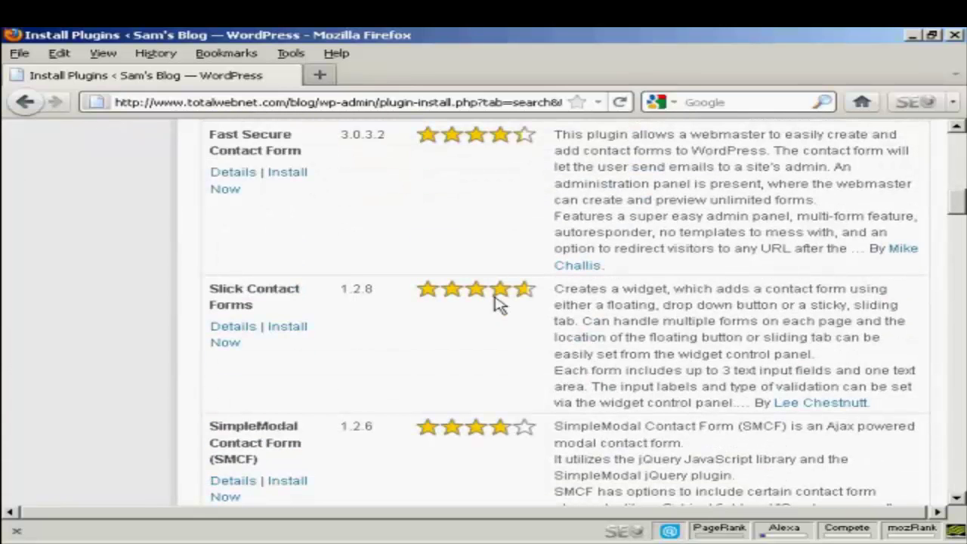
{"action": "left_click", "coordinate": [293, 330]}
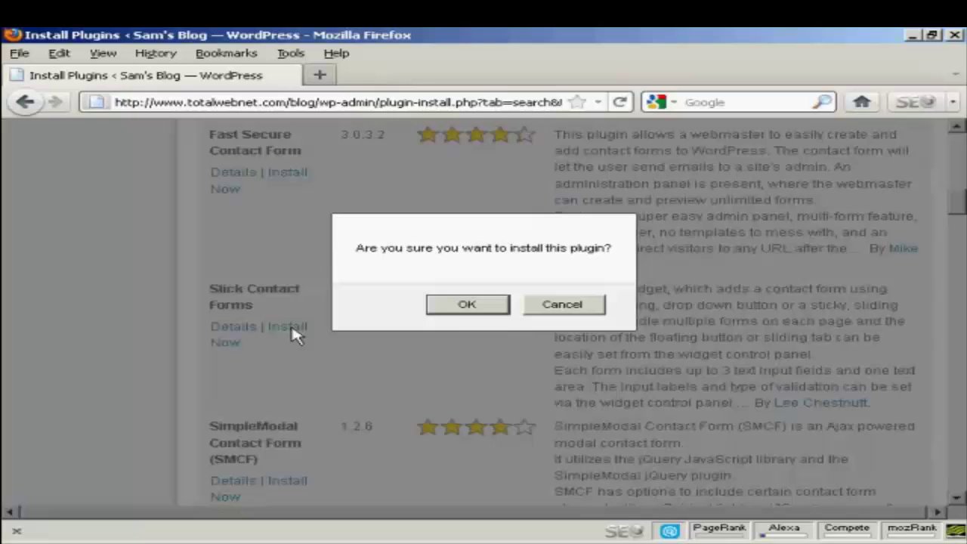
{"action": "left_click", "coordinate": [488, 306]}
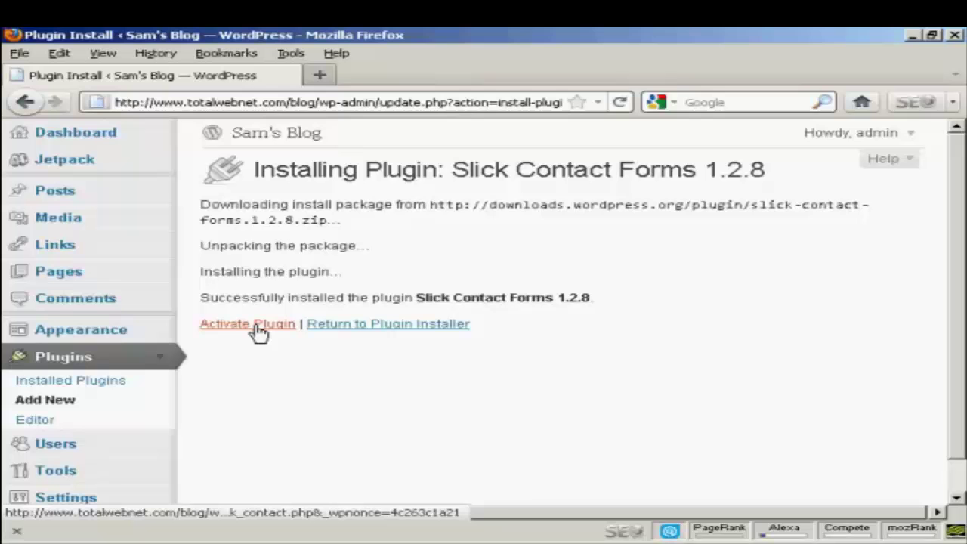
Step: Activate Slick Contact Forms and open its page under the Settings menu
{"action": "left_click", "coordinate": [257, 325]}
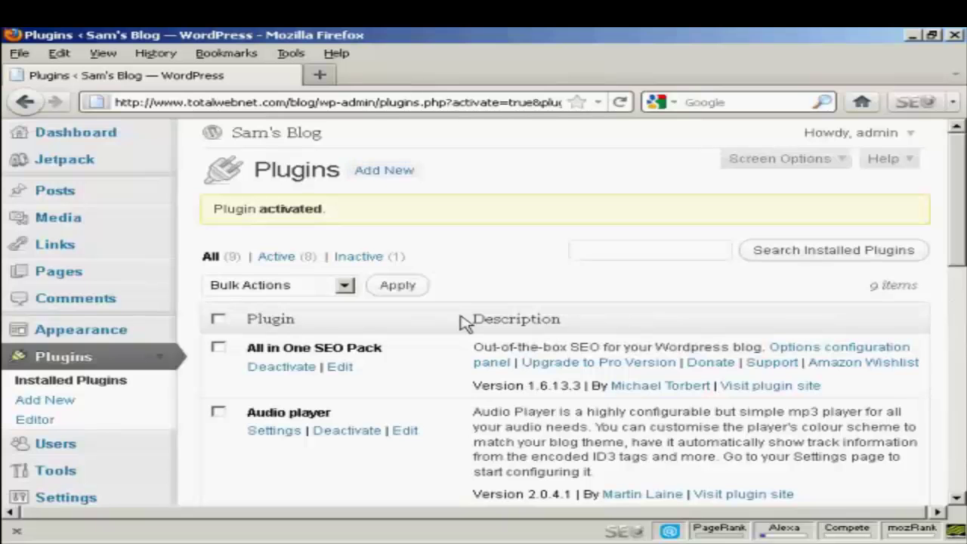
{"action": "left_click_drag", "start_coordinate": [956, 212], "coordinate": [960, 274]}
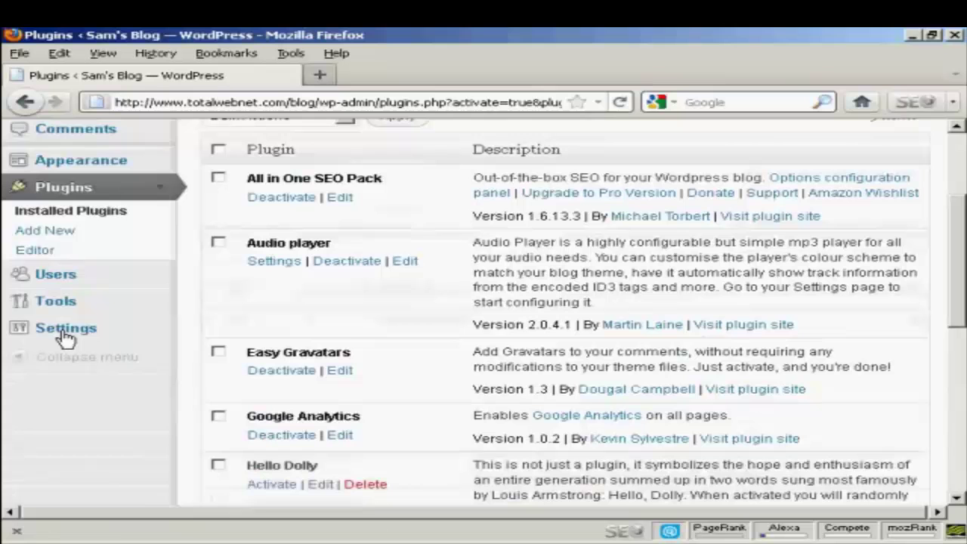
{"action": "left_click", "coordinate": [76, 335]}
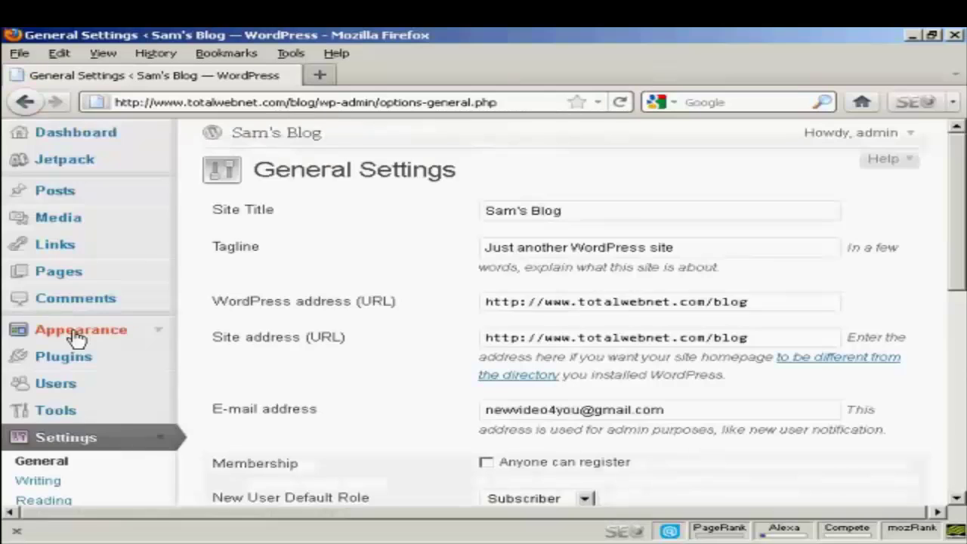
{"action": "scroll", "coordinate": [393, 382], "scroll_direction": "down", "scroll_amount": 5}
{"action": "scroll", "coordinate": [385, 378], "scroll_direction": "down", "scroll_amount": 2}
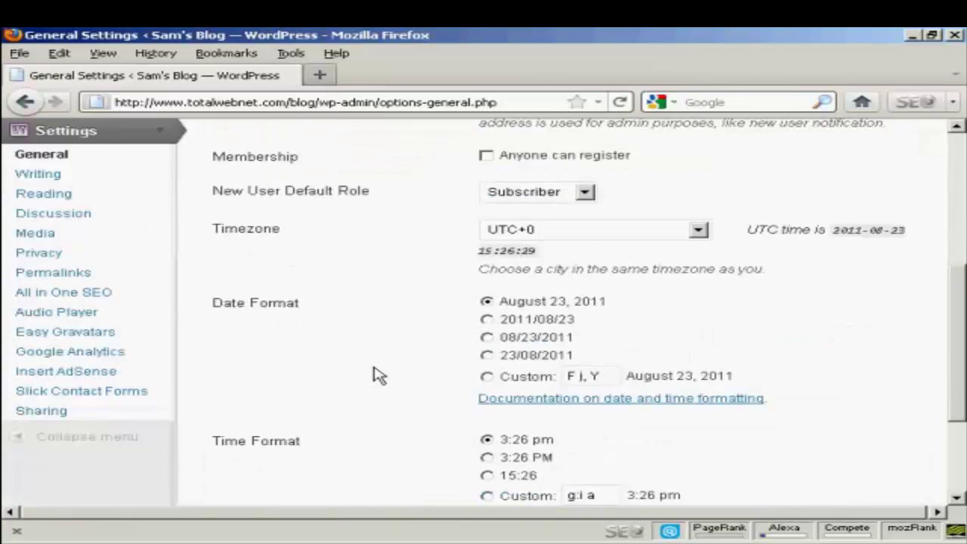
{"action": "left_click", "coordinate": [120, 399]}
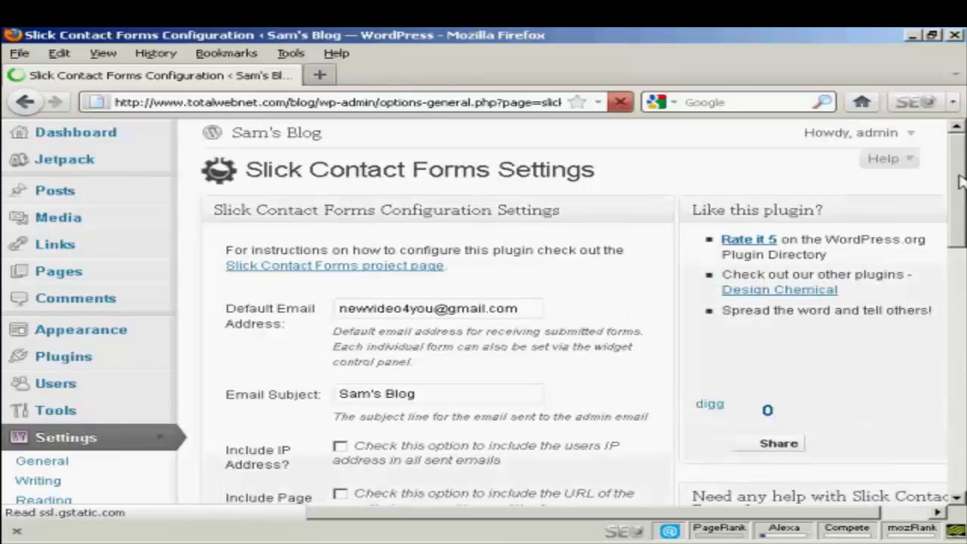
Step: Prefix the email subject with 'From' and enable Include IP Address and Include Page URL
{"action": "scroll", "coordinate": [959, 185], "scroll_direction": "down", "scroll_amount": 1}
{"action": "scroll", "coordinate": [959, 185], "scroll_direction": "down", "scroll_amount": 2}
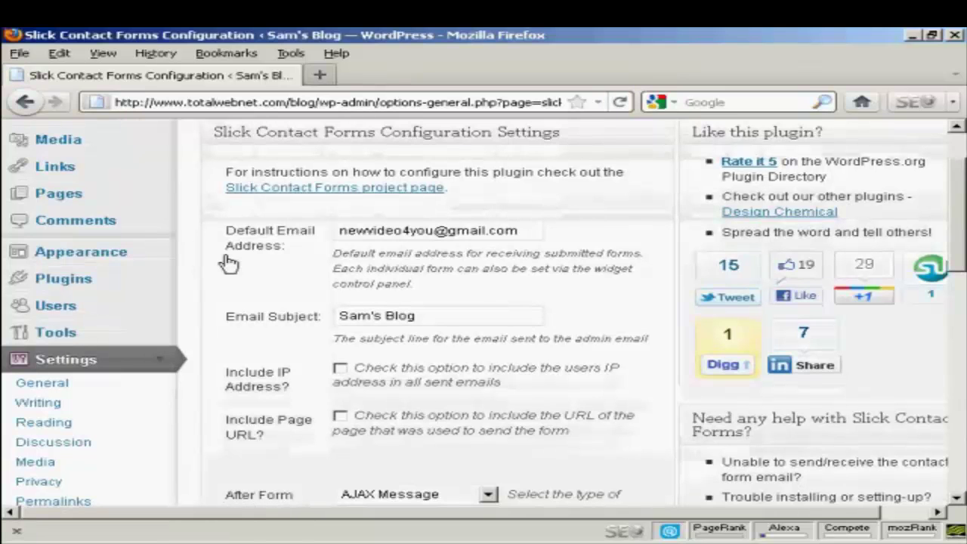
{"action": "left_click", "coordinate": [273, 246]}
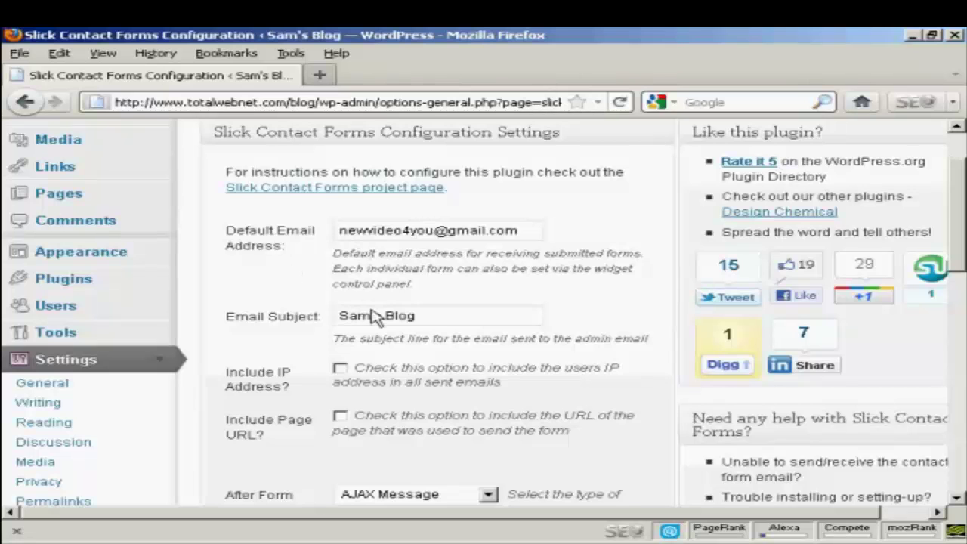
{"action": "left_click", "coordinate": [336, 316]}
{"action": "type", "text": "From"}
{"action": "left_click", "coordinate": [341, 370]}
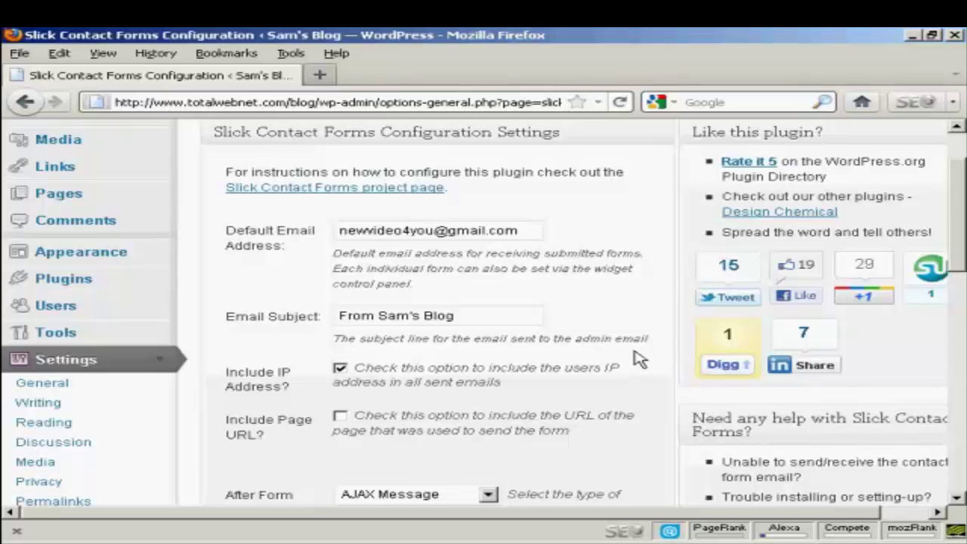
{"action": "scroll", "coordinate": [623, 362], "scroll_direction": "down", "scroll_amount": 3}
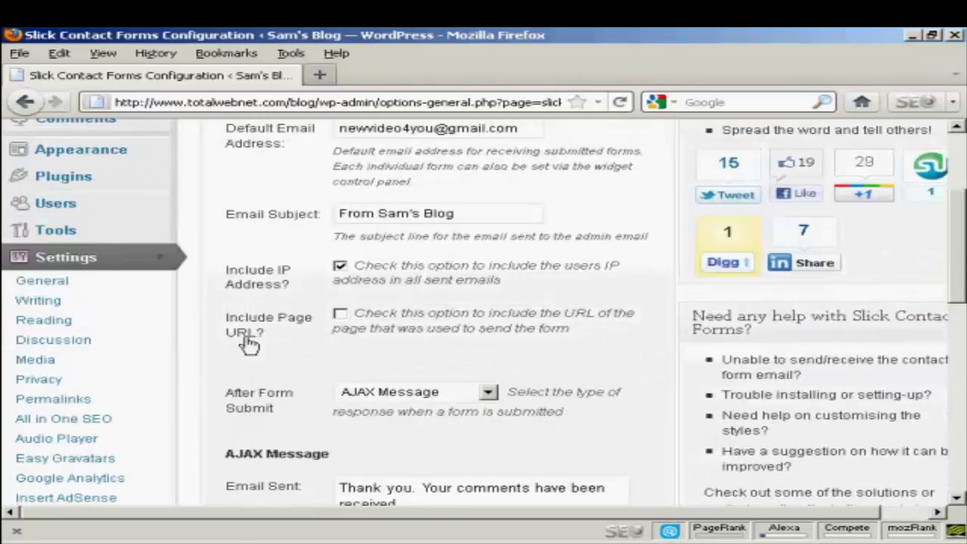
{"action": "left_click", "coordinate": [340, 314]}
Step: Scroll to After Form Submit and pick the redirect option from its dropdown
{"action": "scroll", "coordinate": [567, 340], "scroll_direction": "down", "scroll_amount": 5}
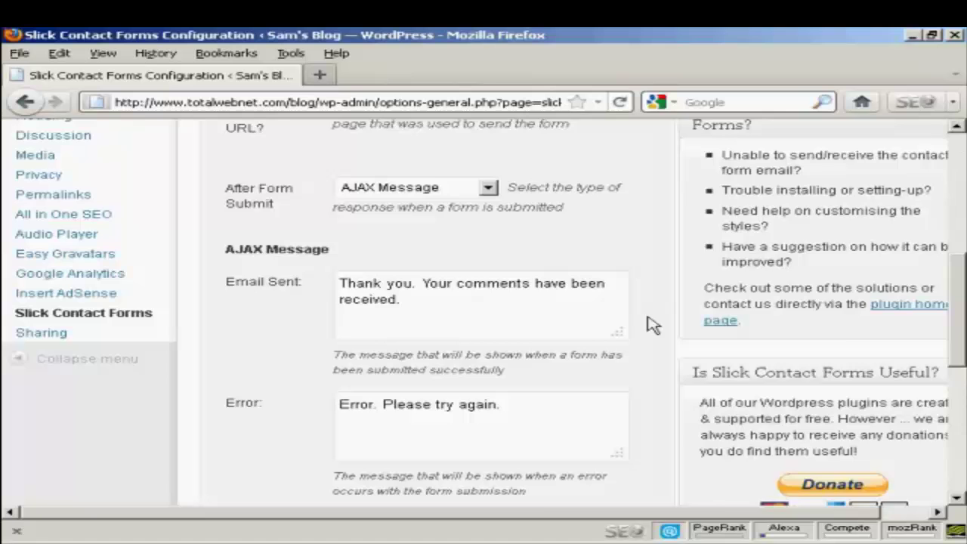
{"action": "scroll", "coordinate": [648, 323], "scroll_direction": "down", "scroll_amount": 3}
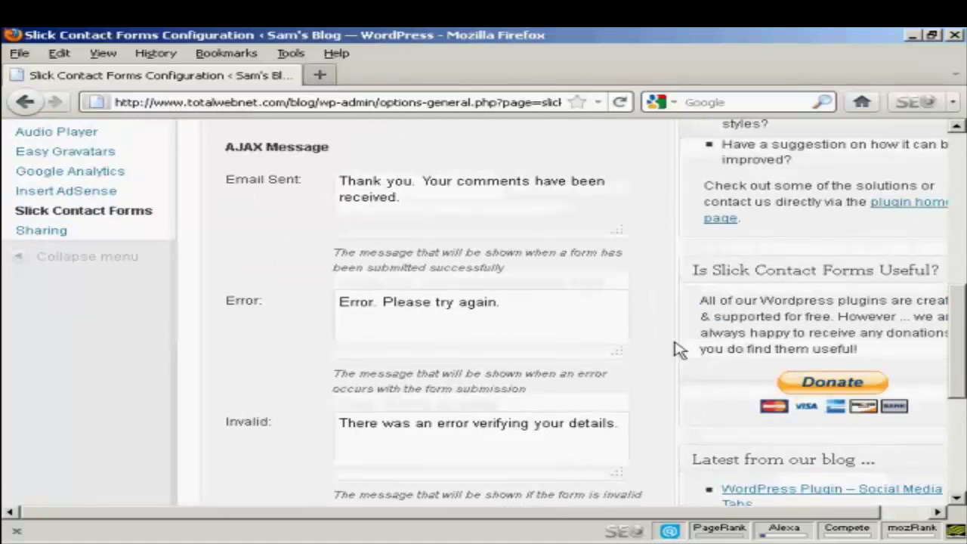
{"action": "scroll", "coordinate": [657, 378], "scroll_direction": "down", "scroll_amount": 3}
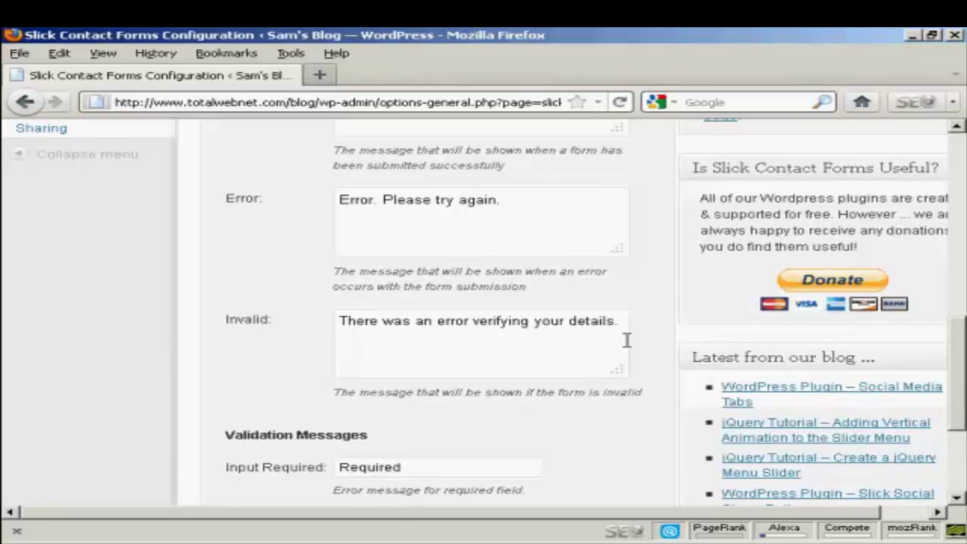
{"action": "scroll", "coordinate": [627, 344], "scroll_direction": "down", "scroll_amount": 6}
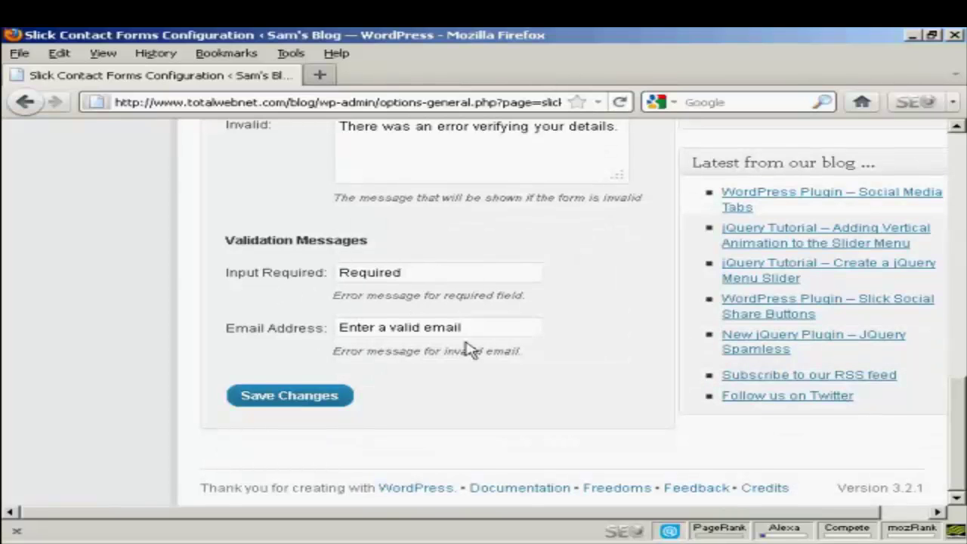
{"action": "scroll", "coordinate": [634, 332], "scroll_direction": "up", "scroll_amount": 6}
{"action": "scroll", "coordinate": [638, 335], "scroll_direction": "up", "scroll_amount": 9}
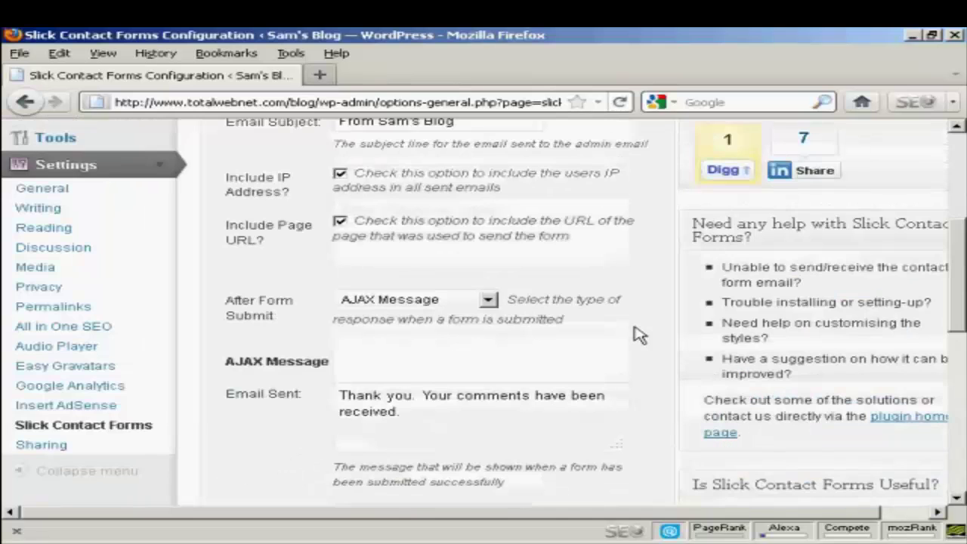
{"action": "left_click", "coordinate": [488, 301]}
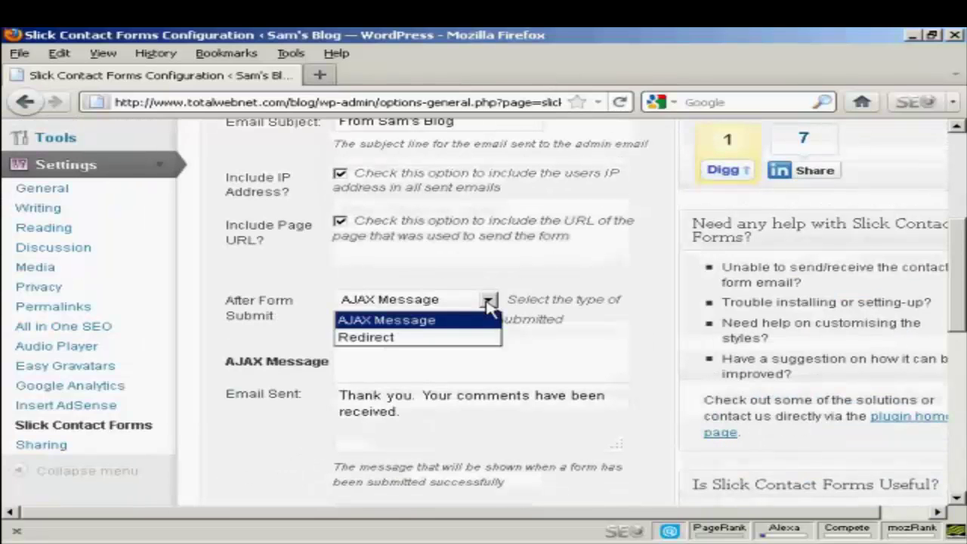
{"action": "left_click", "coordinate": [392, 338]}
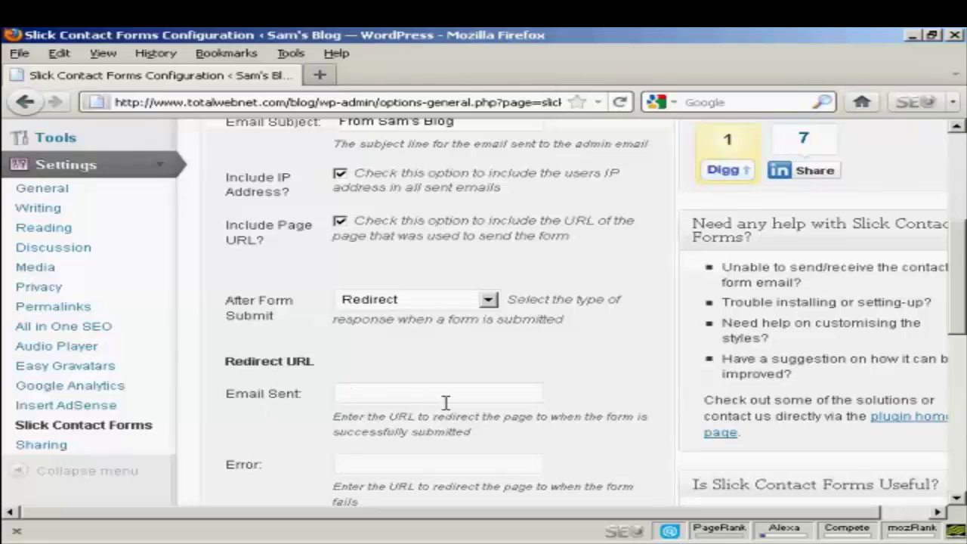
Step: Change After Form Submit to AJAX Message and scroll down to Save Changes
{"action": "scroll", "coordinate": [469, 442], "scroll_direction": "down", "scroll_amount": 3}
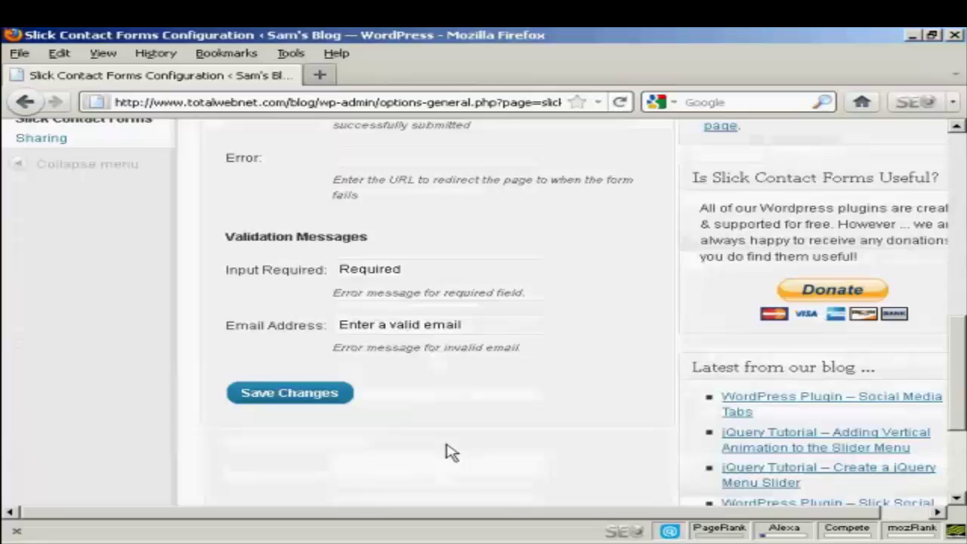
{"action": "scroll", "coordinate": [503, 385], "scroll_direction": "up", "scroll_amount": 3}
{"action": "scroll", "coordinate": [503, 386], "scroll_direction": "up", "scroll_amount": 5}
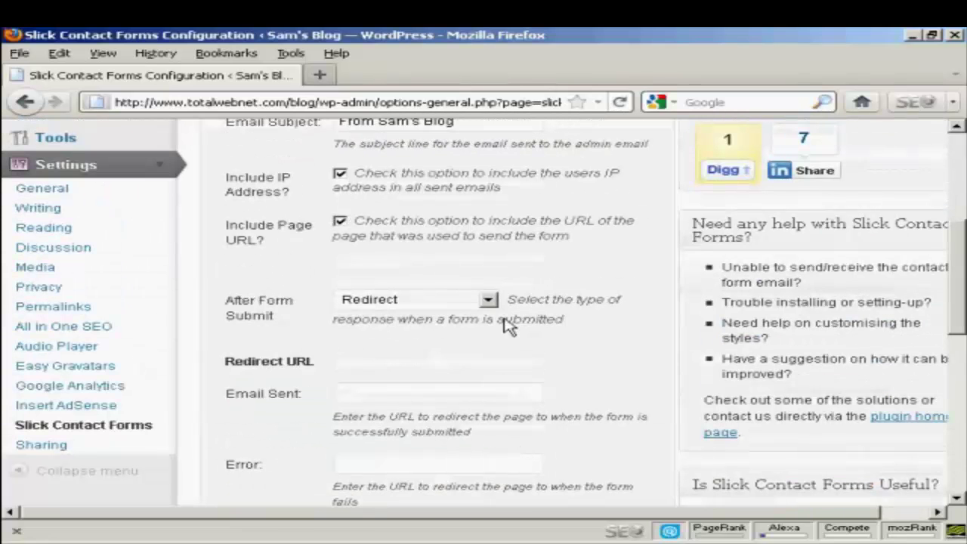
{"action": "left_click", "coordinate": [488, 300]}
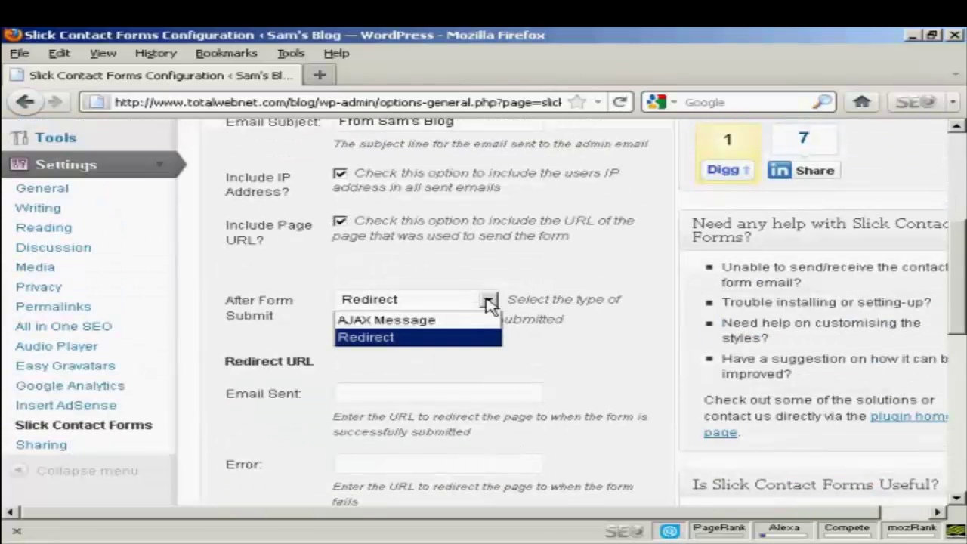
{"action": "left_click", "coordinate": [432, 319]}
{"action": "scroll", "coordinate": [962, 291], "scroll_direction": "down", "scroll_amount": 1}
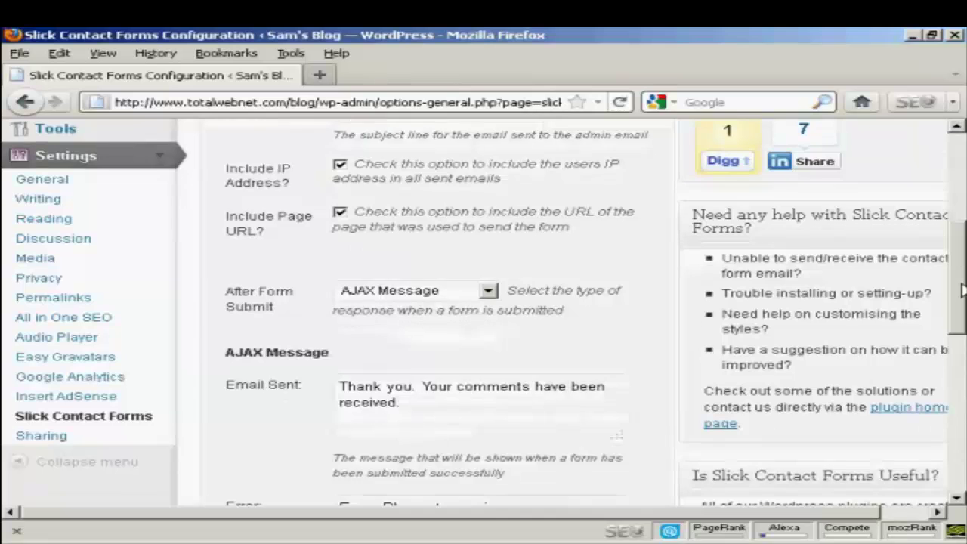
{"action": "left_click_drag", "start_coordinate": [963, 291], "coordinate": [963, 374]}
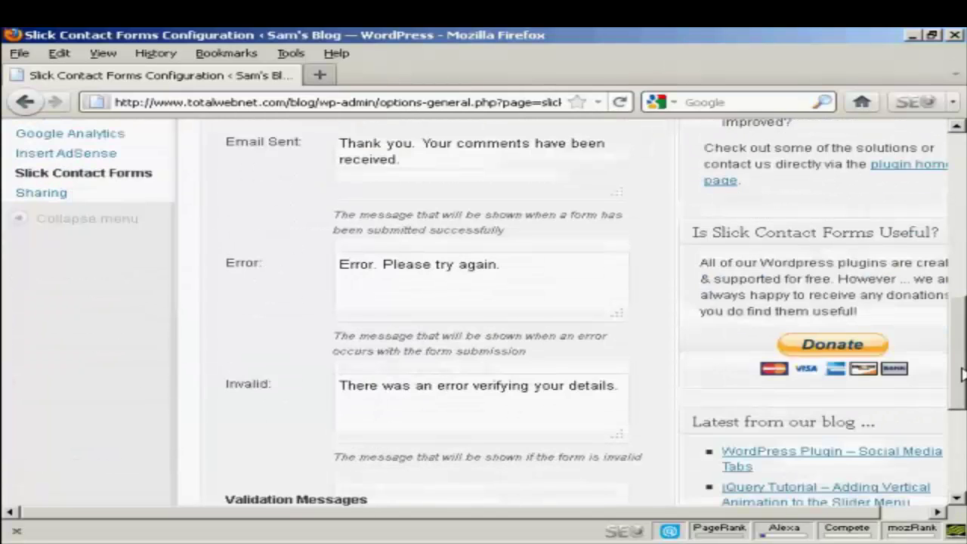
{"action": "left_click_drag", "start_coordinate": [963, 374], "coordinate": [962, 423]}
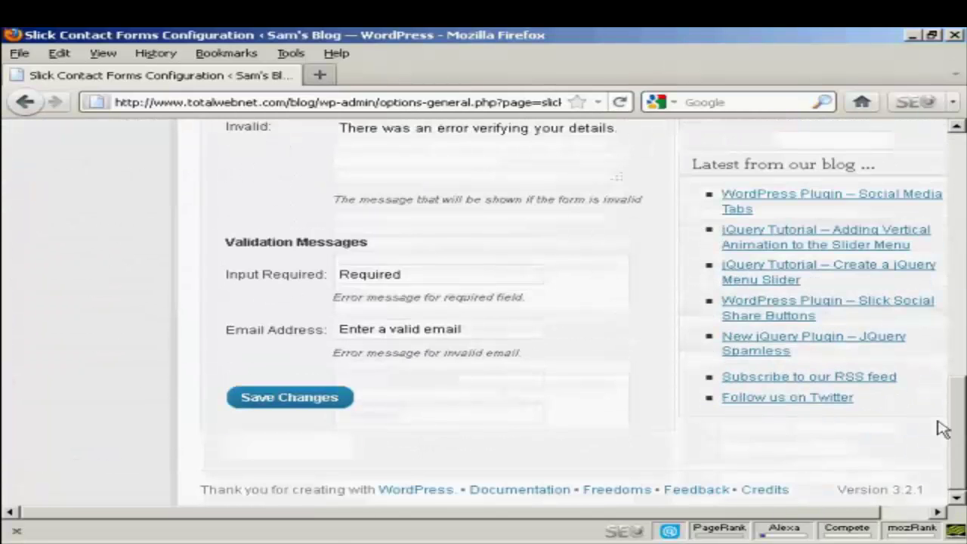
Step: Save the contact form settings with AJAX response, then return to the admin Dashboard
{"action": "left_click", "coordinate": [317, 405]}
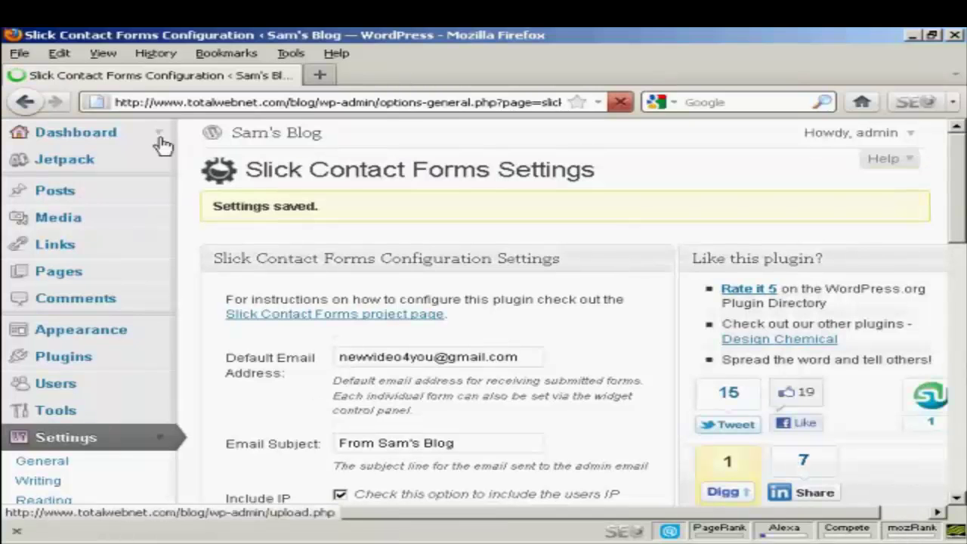
{"action": "left_click", "coordinate": [61, 136]}
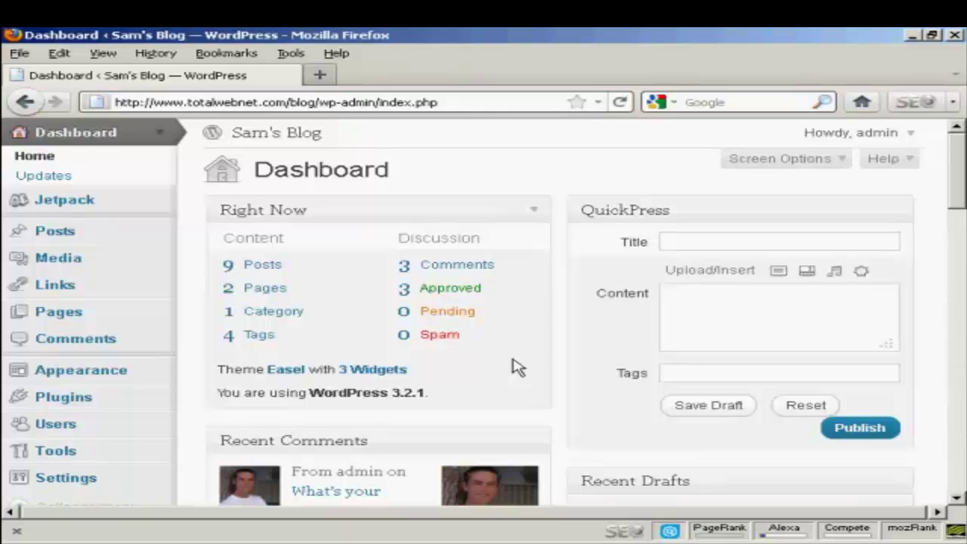
Step: From the '3 Widgets' page, drag Slick Contact Forms into the Left Sidebar below Text
{"action": "left_click", "coordinate": [392, 375]}
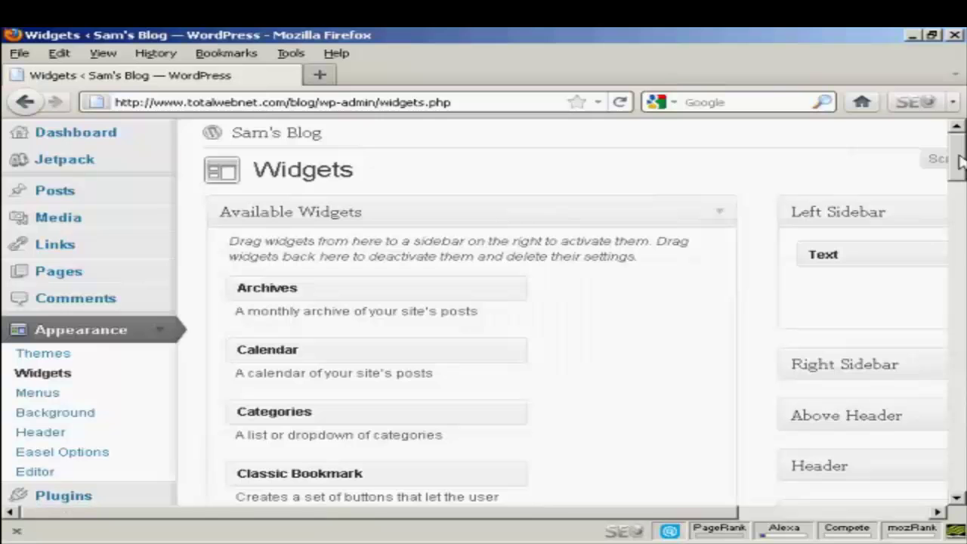
{"action": "left_click_drag", "start_coordinate": [960, 170], "coordinate": [959, 317]}
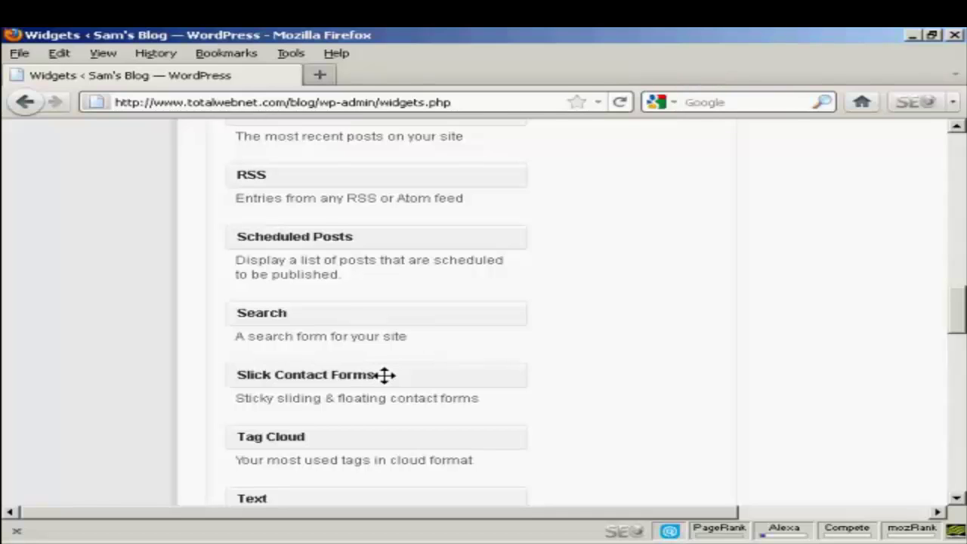
{"action": "mouse_move", "coordinate": [385, 375]}
{"action": "left_mouse_down"}
{"action": "mouse_move", "coordinate": [690, 327]}
{"action": "mouse_move", "coordinate": [803, 168]}
{"action": "mouse_move", "coordinate": [857, 126]}
{"action": "mouse_move", "coordinate": [844, 122]}
{"action": "mouse_move", "coordinate": [849, 112]}
{"action": "mouse_move", "coordinate": [863, 113]}
{"action": "mouse_move", "coordinate": [840, 117]}
{"action": "mouse_move", "coordinate": [847, 132]}
{"action": "mouse_move", "coordinate": [838, 109]}
{"action": "mouse_move", "coordinate": [844, 283]}
{"action": "mouse_move", "coordinate": [855, 292]}
{"action": "left_mouse_up"}
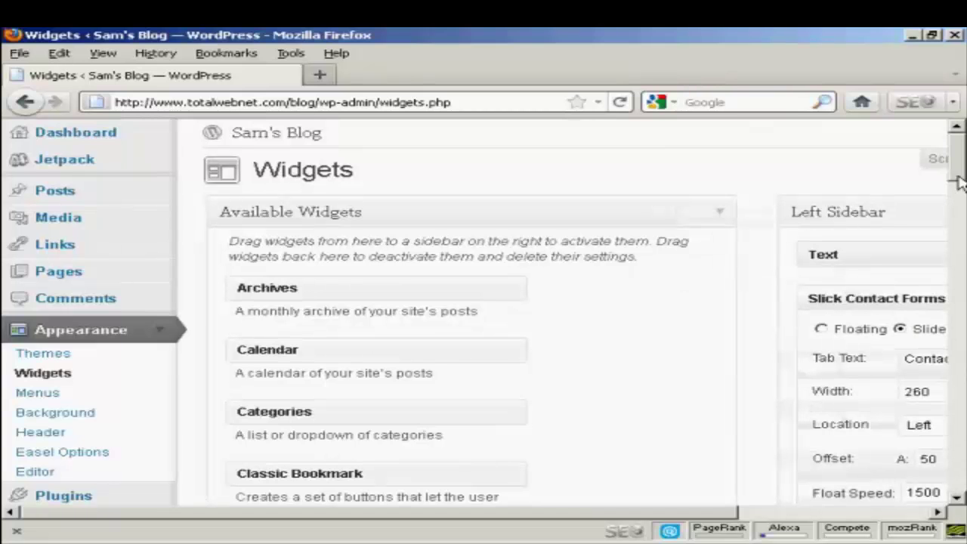
Step: Switch the Slick Contact Forms widget style from Slide Out to Floating
{"action": "scroll", "coordinate": [778, 516], "scroll_direction": "right", "scroll_amount": 1}
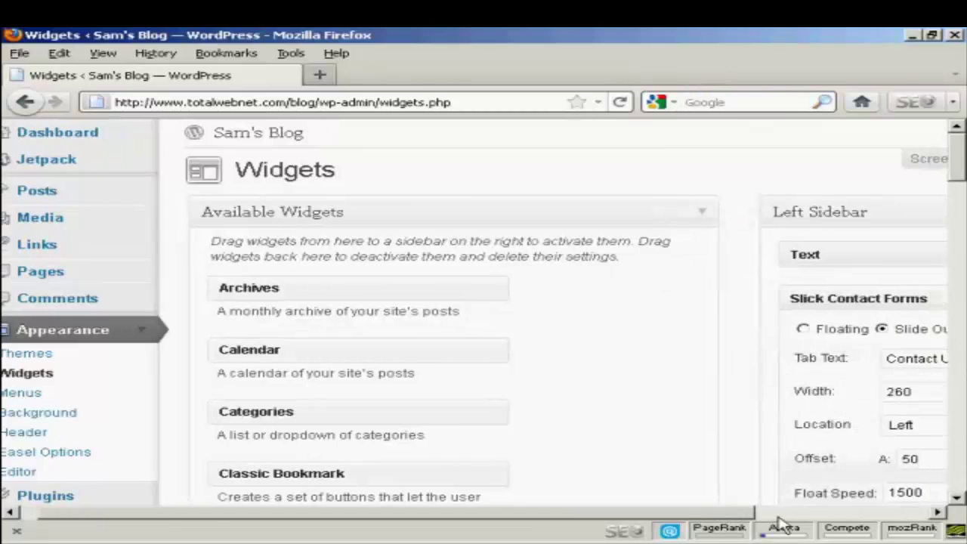
{"action": "scroll", "coordinate": [782, 517], "scroll_direction": "right", "scroll_amount": 3}
{"action": "scroll", "coordinate": [782, 517], "scroll_direction": "right", "scroll_amount": 5}
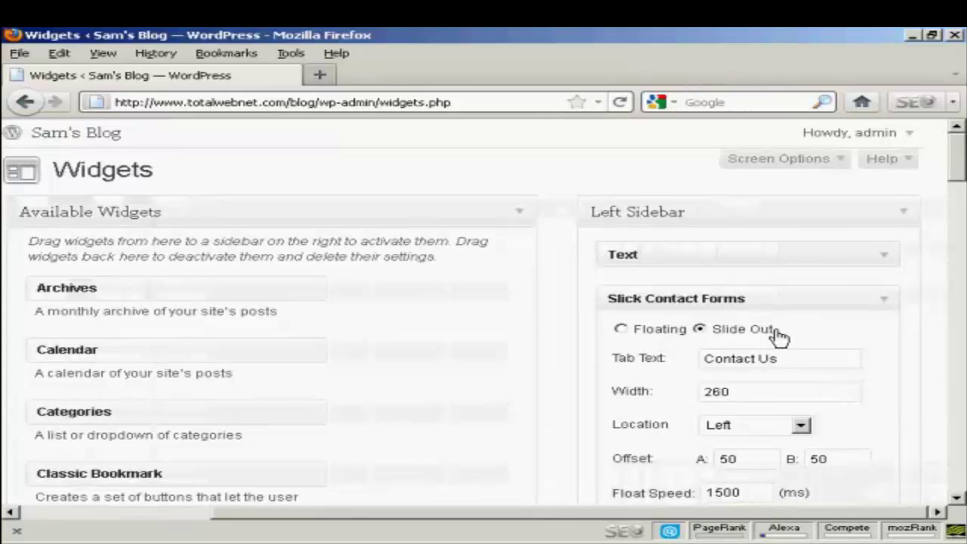
{"action": "left_click", "coordinate": [619, 330]}
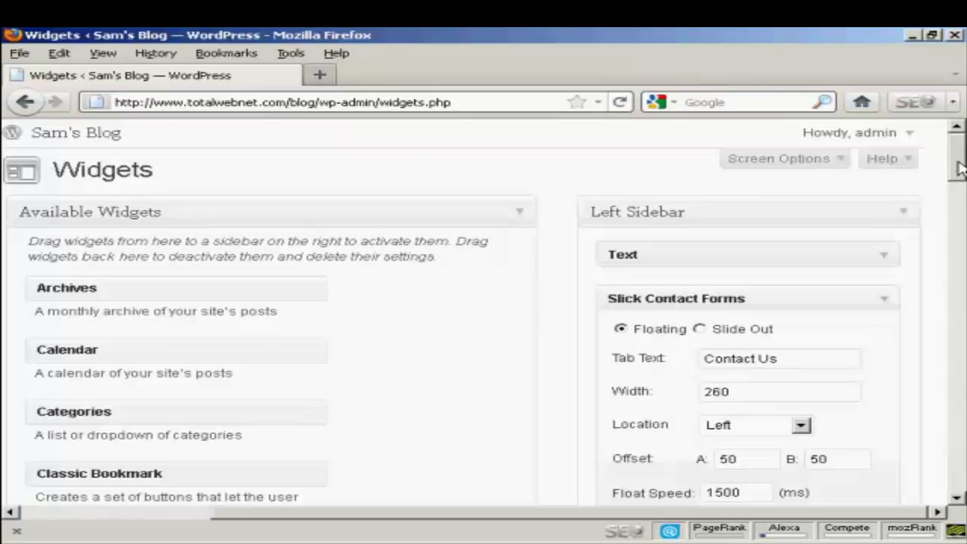
{"action": "left_click_drag", "start_coordinate": [958, 167], "coordinate": [959, 209]}
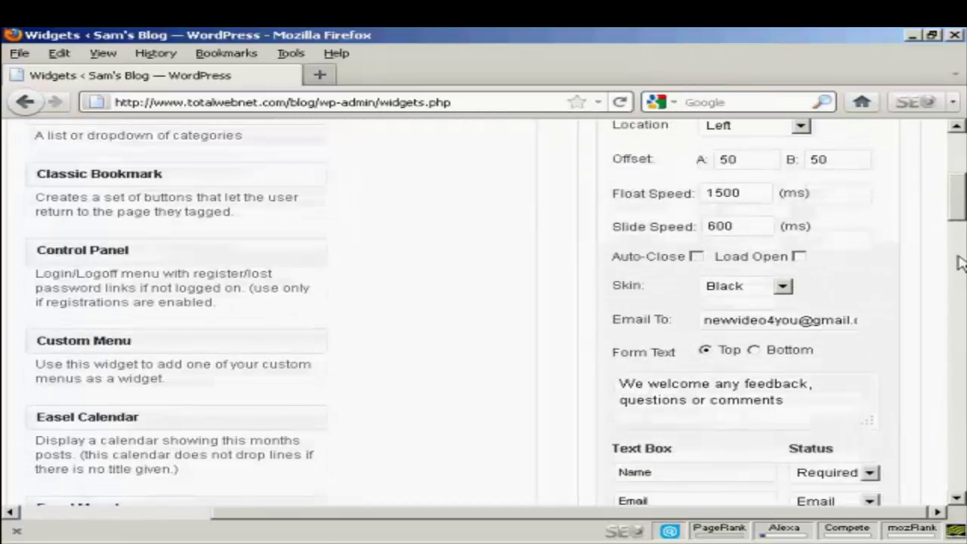
Step: Keep the Black skin and Left tab location with 50 offsets, and save the widget
{"action": "left_click", "coordinate": [784, 287]}
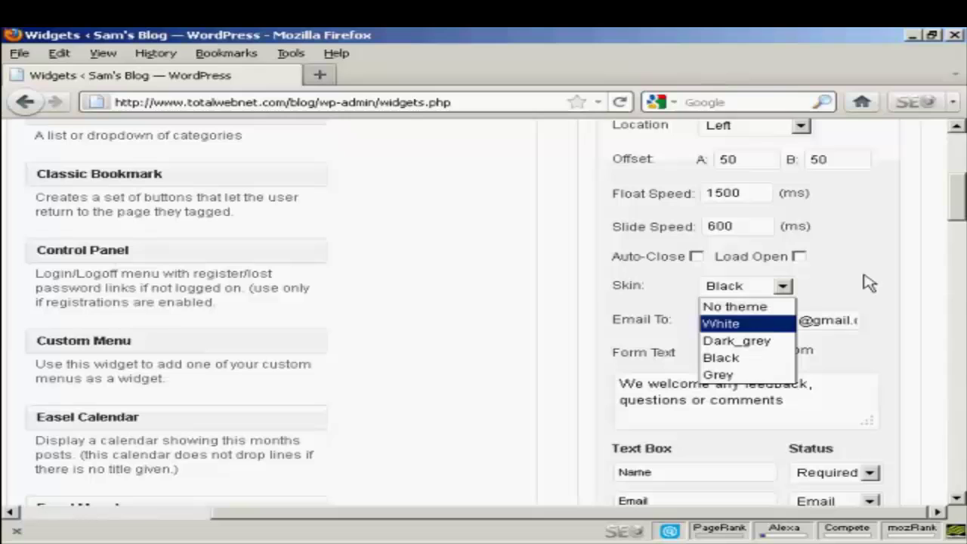
{"action": "left_click", "coordinate": [843, 285]}
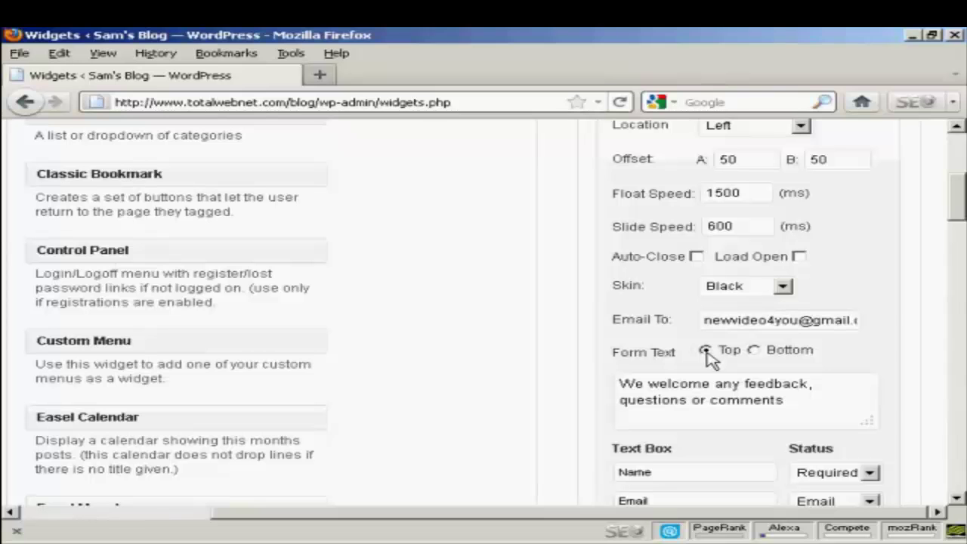
{"action": "left_click_drag", "start_coordinate": [958, 215], "coordinate": [958, 240]}
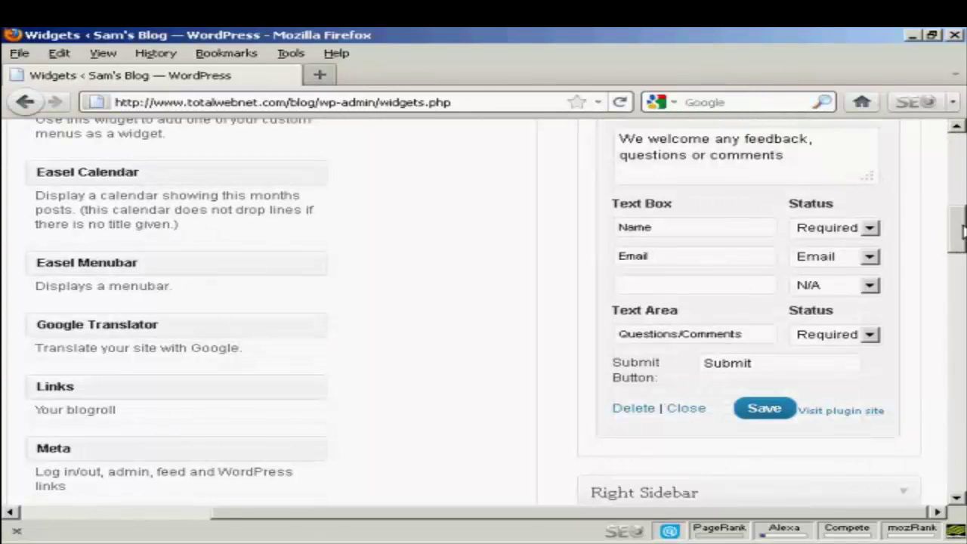
{"action": "left_click_drag", "start_coordinate": [958, 240], "coordinate": [957, 188]}
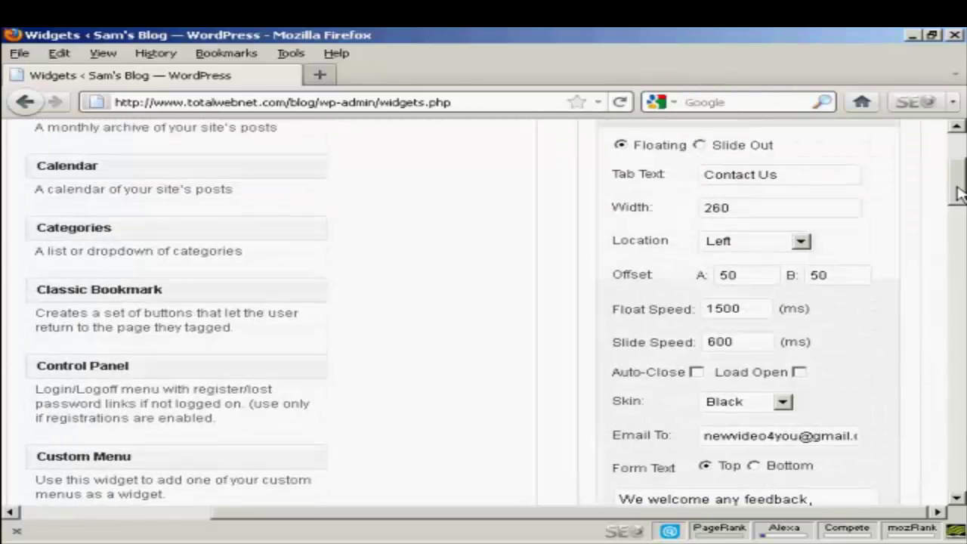
{"action": "left_click", "coordinate": [802, 243]}
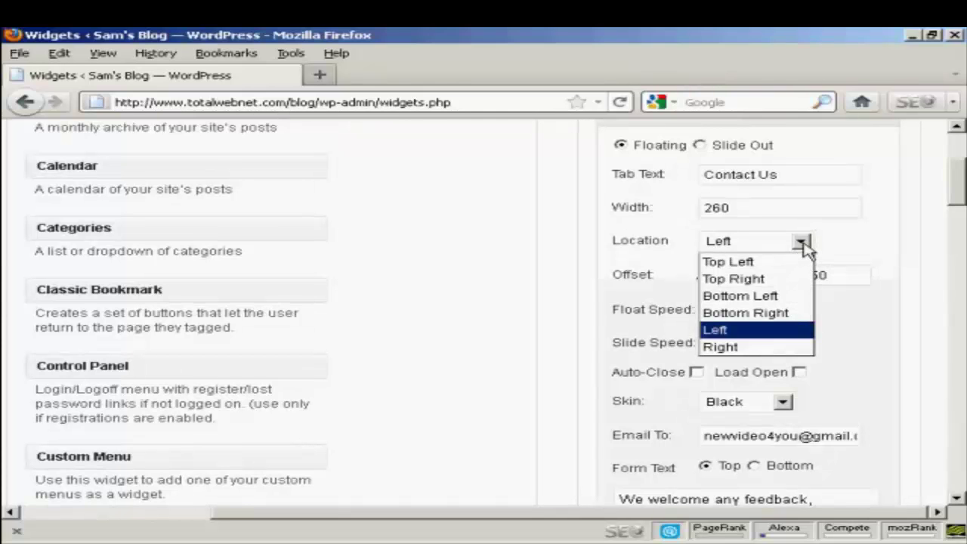
{"action": "left_click", "coordinate": [848, 244]}
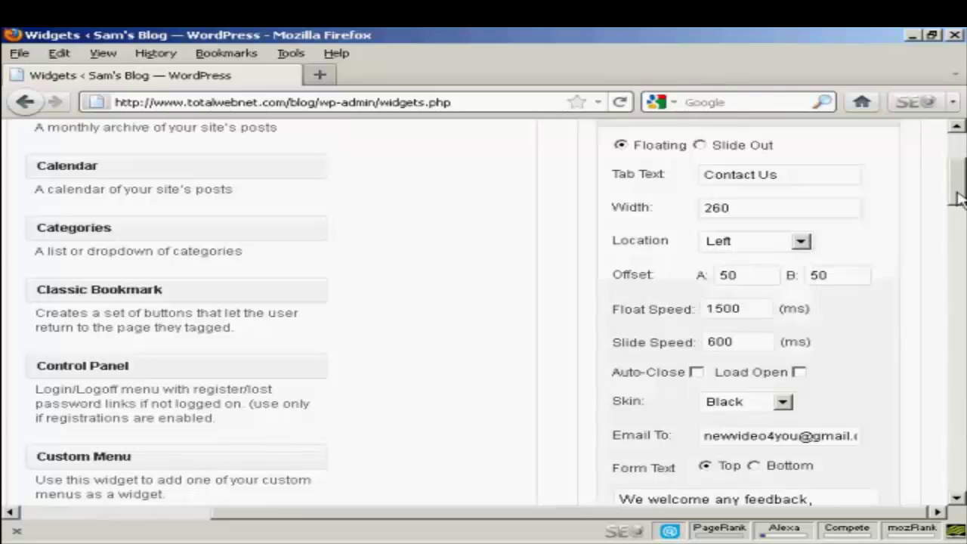
{"action": "left_click_drag", "start_coordinate": [958, 189], "coordinate": [958, 249]}
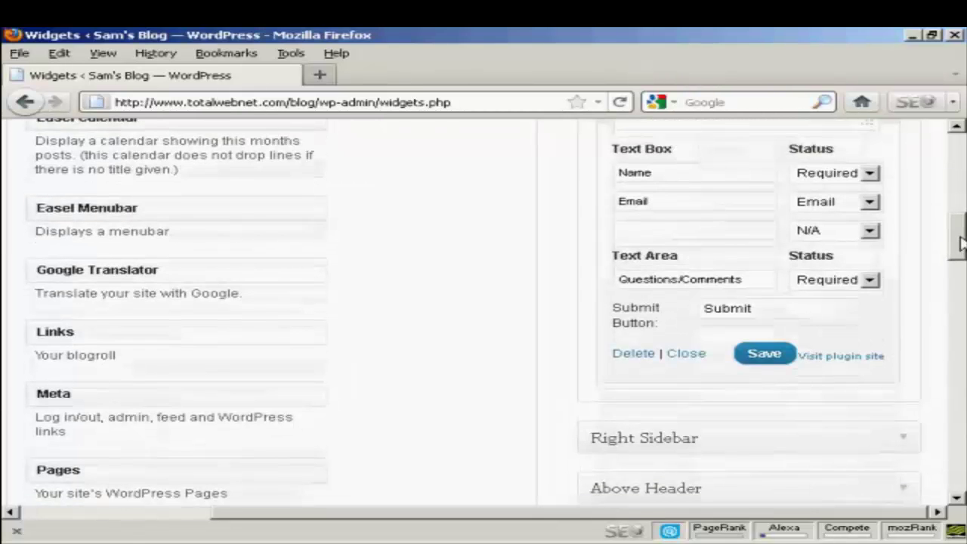
{"action": "left_click", "coordinate": [765, 361]}
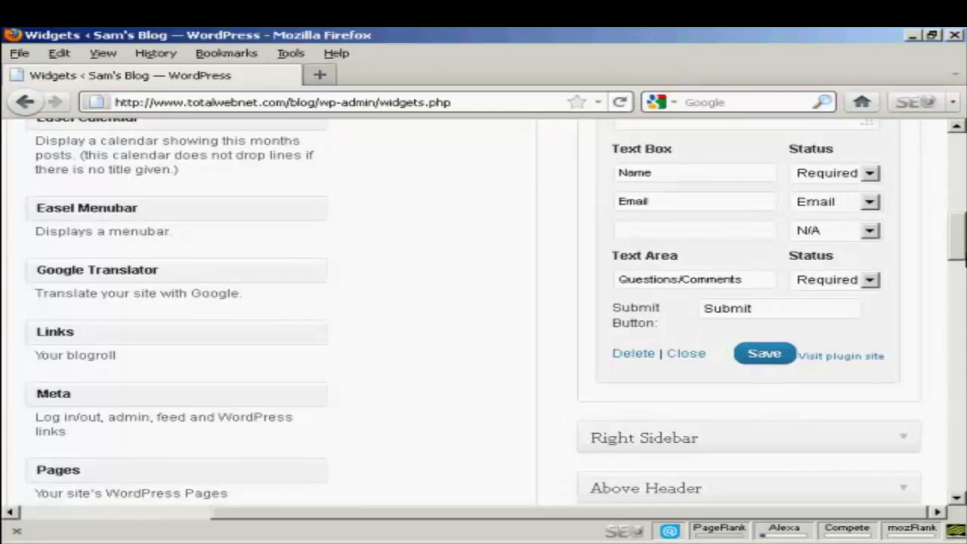
{"action": "left_click_drag", "start_coordinate": [952, 206], "coordinate": [951, 151]}
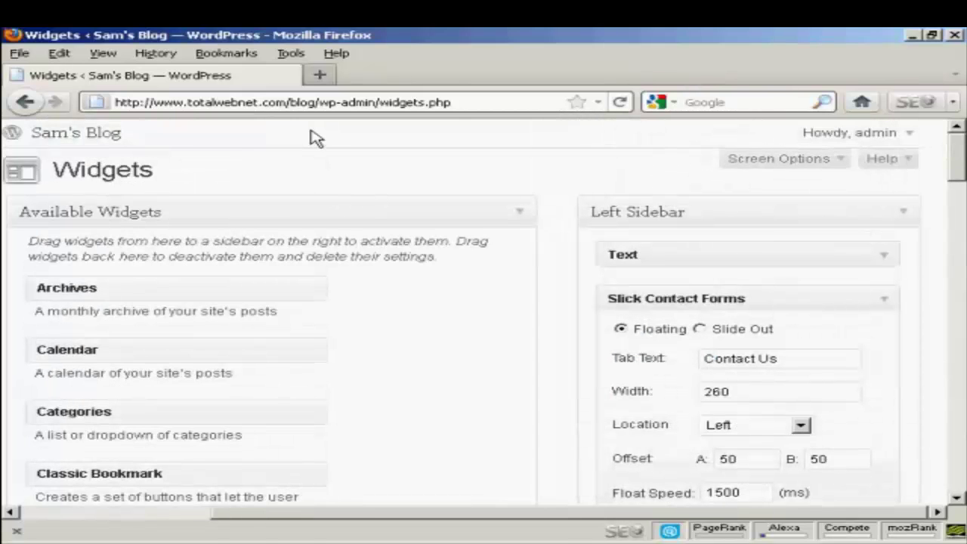
Step: Remove 'wp-admin/widgets.php' from the address to load the blog's front page
{"action": "left_click", "coordinate": [318, 103]}
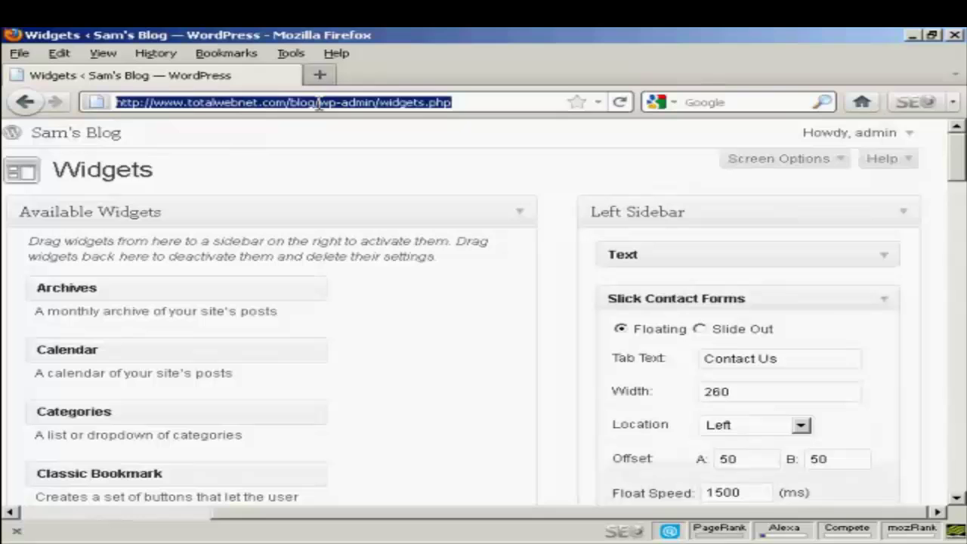
{"action": "left_click_drag", "start_coordinate": [318, 103], "coordinate": [478, 103]}
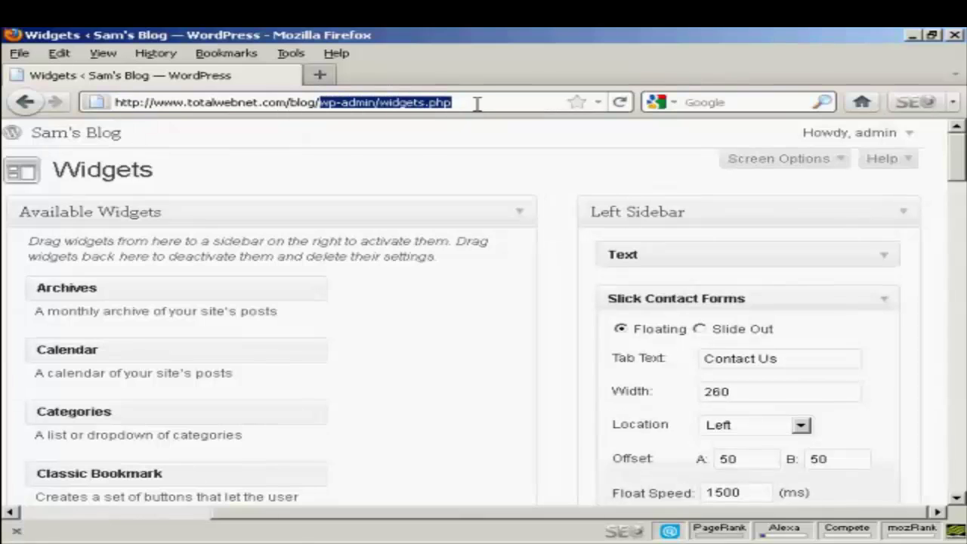
{"action": "key", "text": "BackSpace"}
{"action": "key", "text": "Return"}
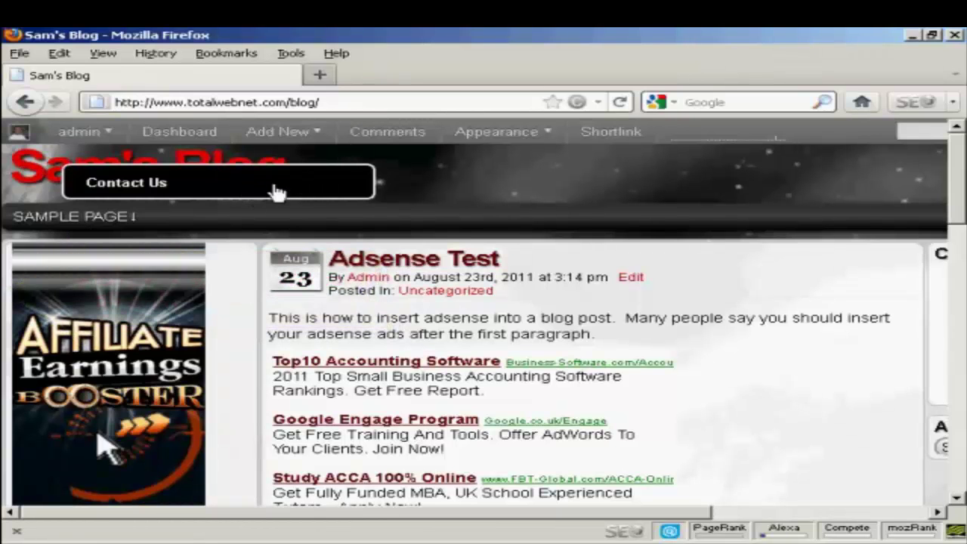
Step: Submit a test message via the Contact Us tab with a name, email and comments
{"action": "left_click", "coordinate": [331, 193]}
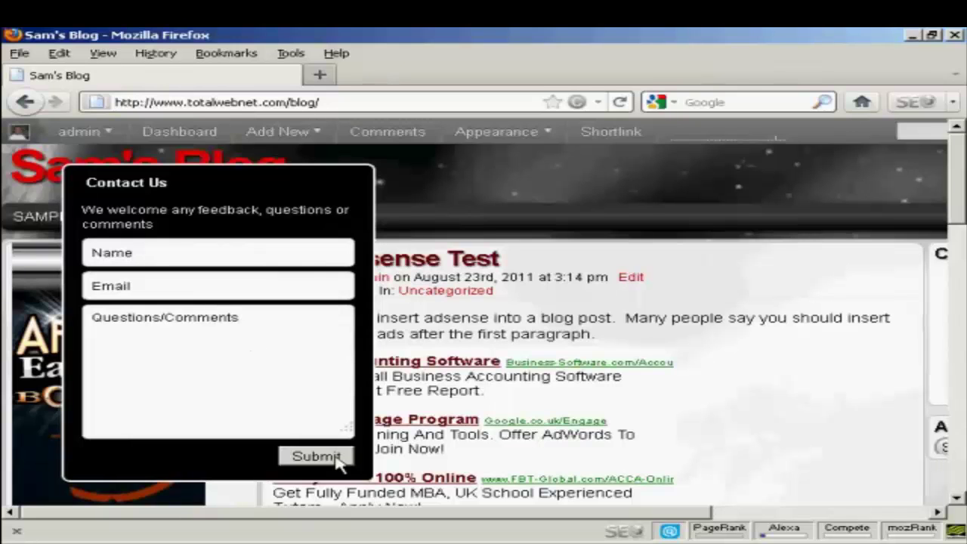
{"action": "left_click", "coordinate": [165, 253]}
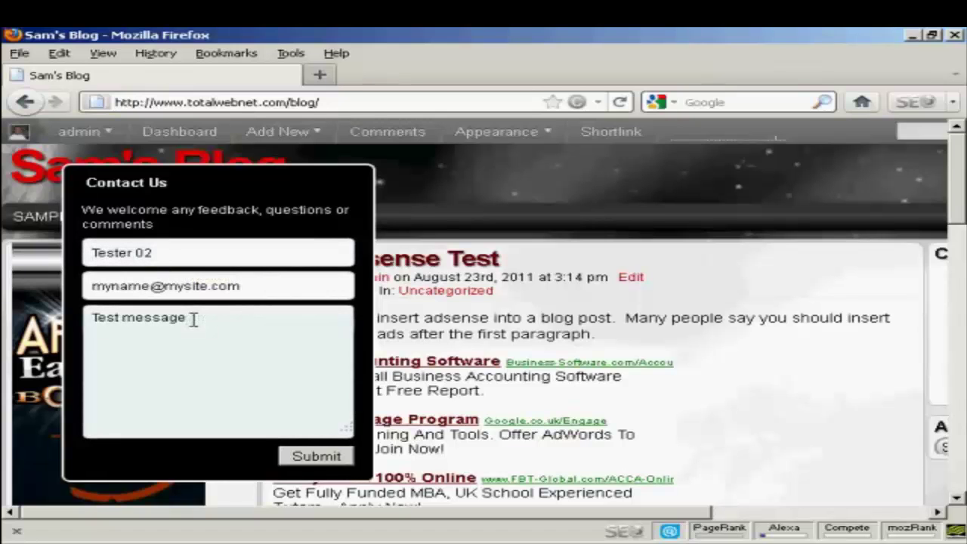
{"action": "left_click", "coordinate": [337, 456]}
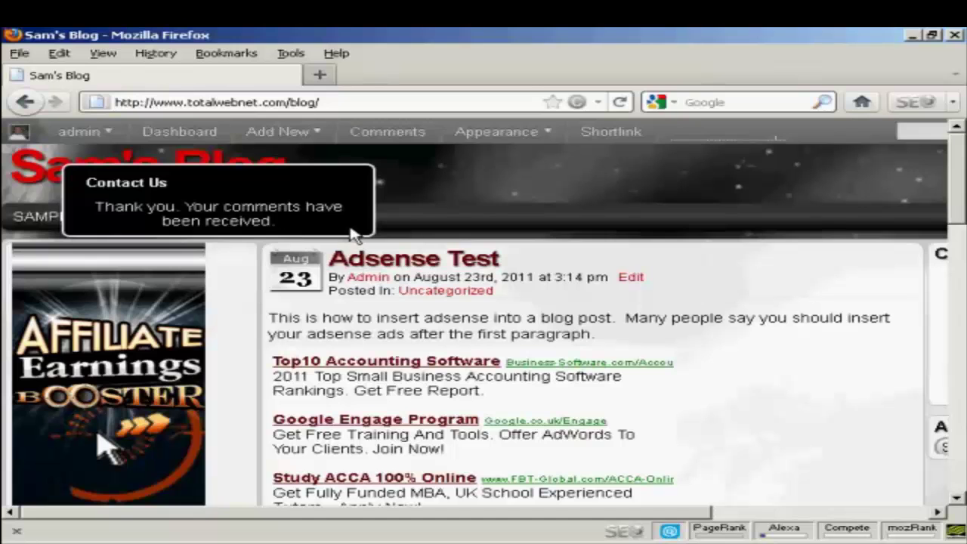
Step: Collapse the Contact Us box and scroll the blog to watch the tab float along
{"action": "left_click", "coordinate": [353, 185]}
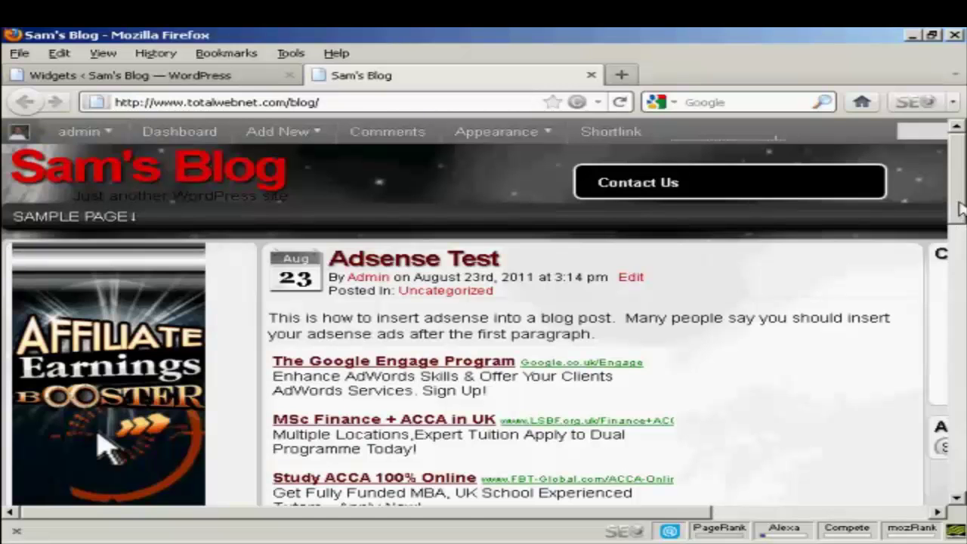
{"action": "left_click_drag", "start_coordinate": [959, 210], "coordinate": [960, 254]}
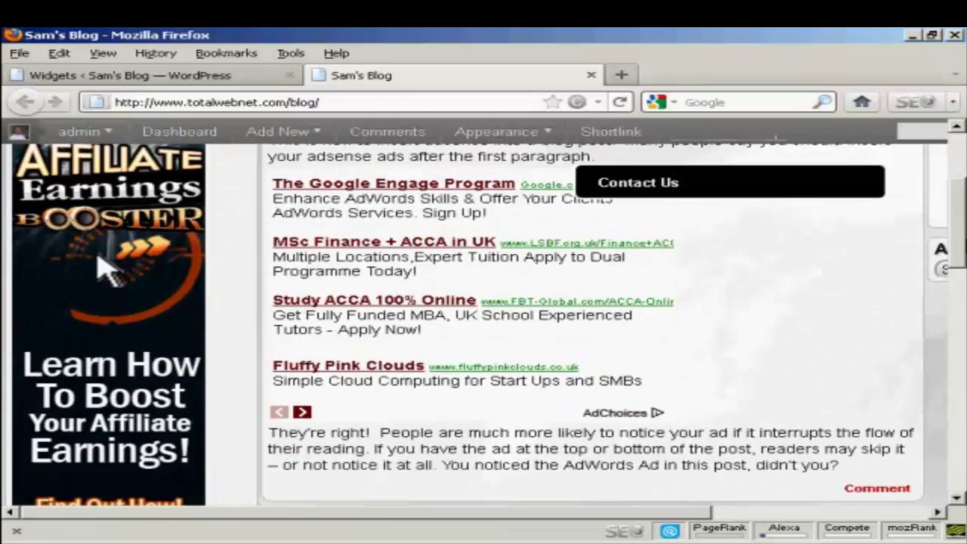
{"action": "scroll", "coordinate": [959, 244], "scroll_direction": "down", "scroll_amount": 1}
{"action": "scroll", "coordinate": [959, 244], "scroll_direction": "down", "scroll_amount": 2}
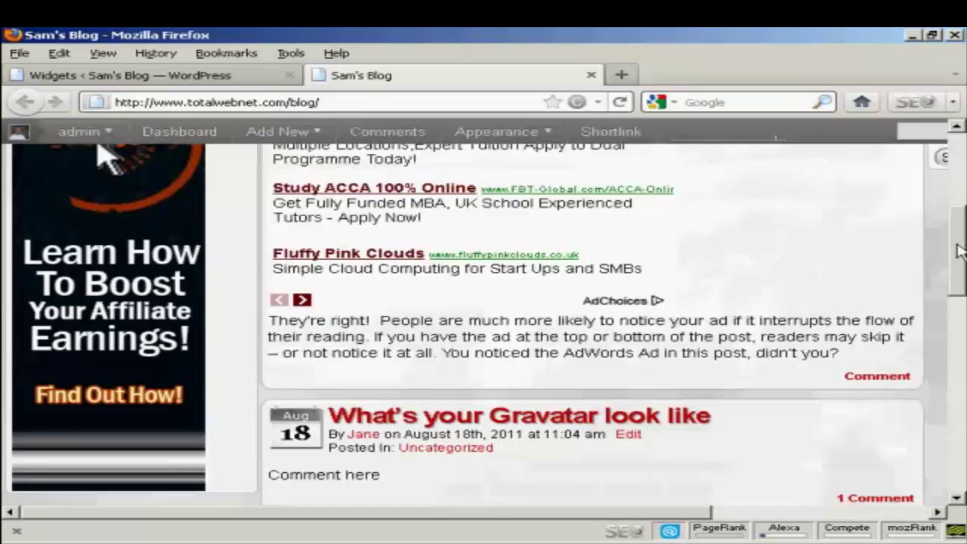
{"action": "scroll", "coordinate": [960, 256], "scroll_direction": "down", "scroll_amount": 2}
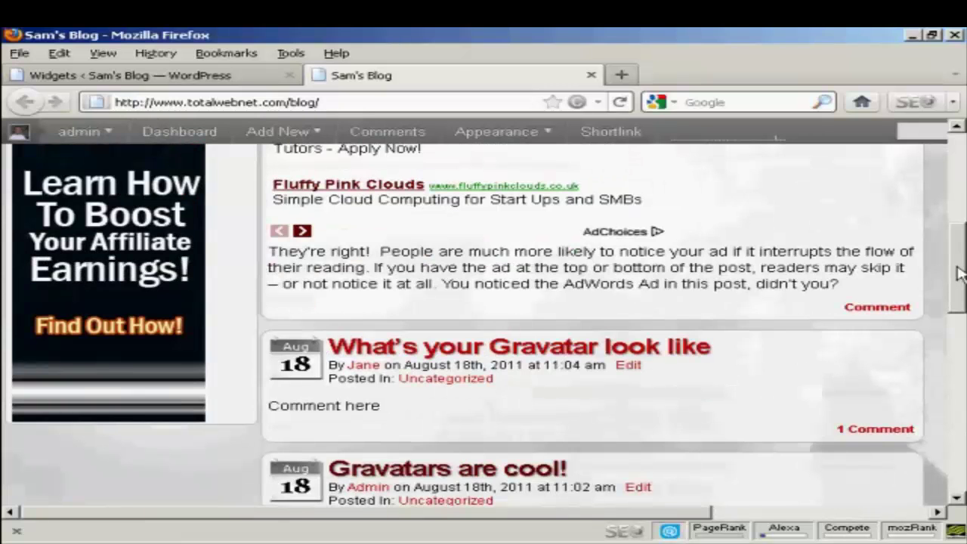
{"action": "scroll", "coordinate": [959, 271], "scroll_direction": "down", "scroll_amount": 1}
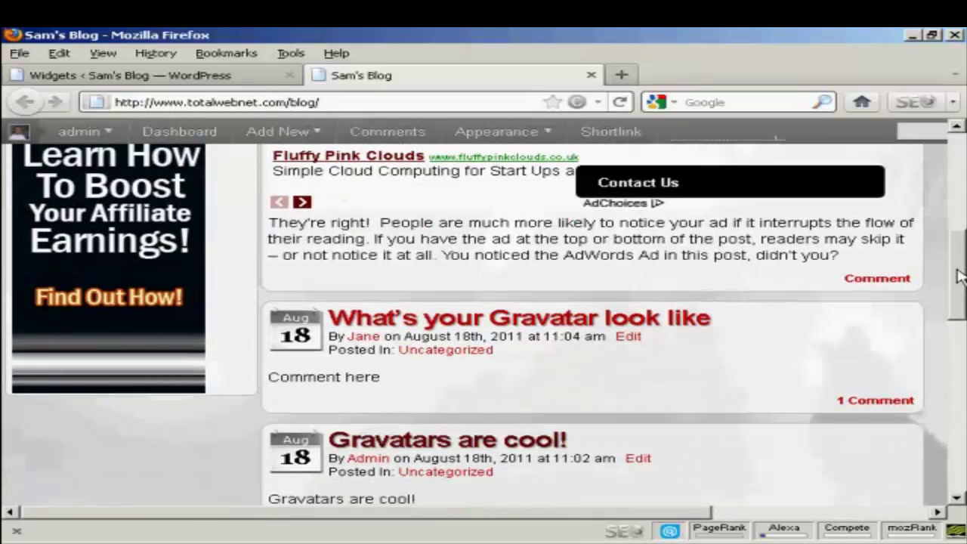
{"action": "left_click_drag", "start_coordinate": [960, 276], "coordinate": [958, 125]}
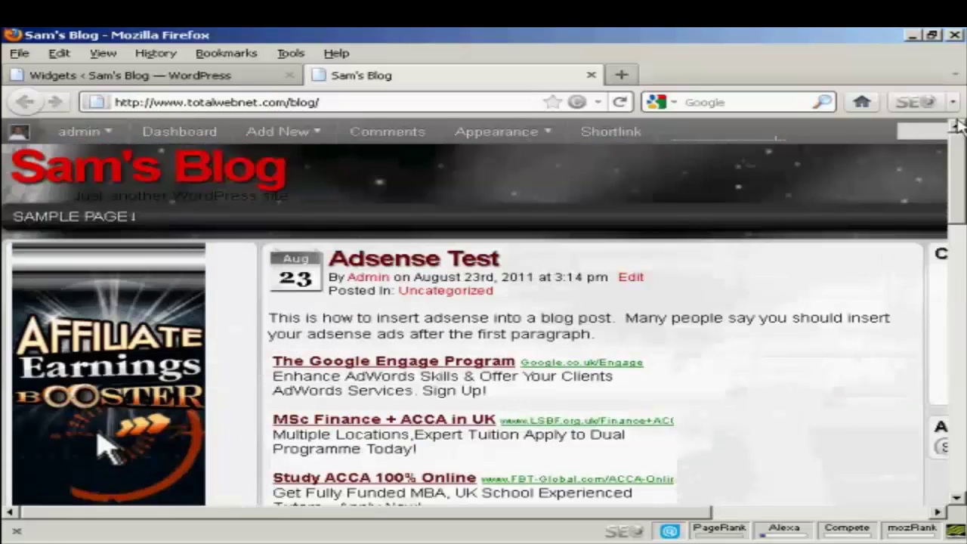
Step: Save the Slick Contact Forms widget as Slide Out and reload the blog to see the right-edge tab
{"action": "left_click", "coordinate": [188, 79]}
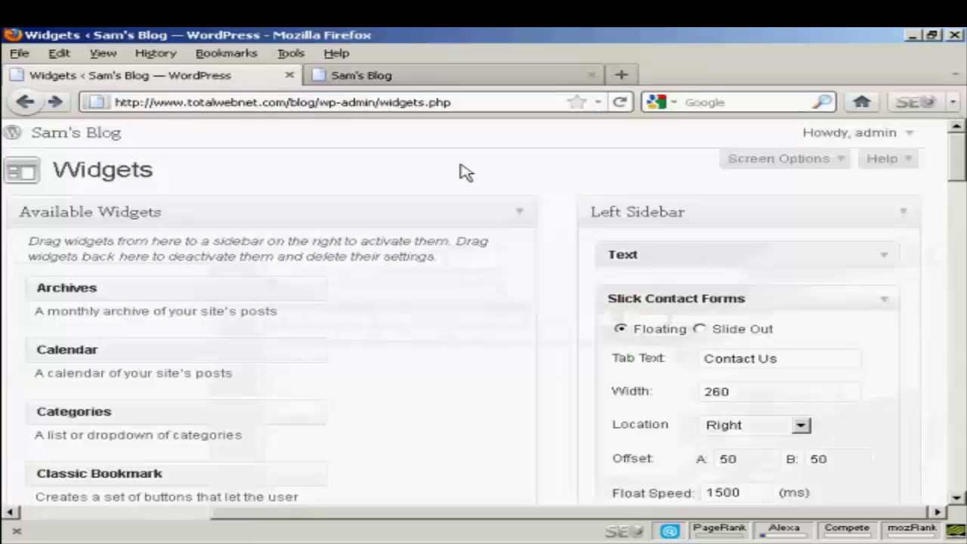
{"action": "left_click", "coordinate": [701, 331]}
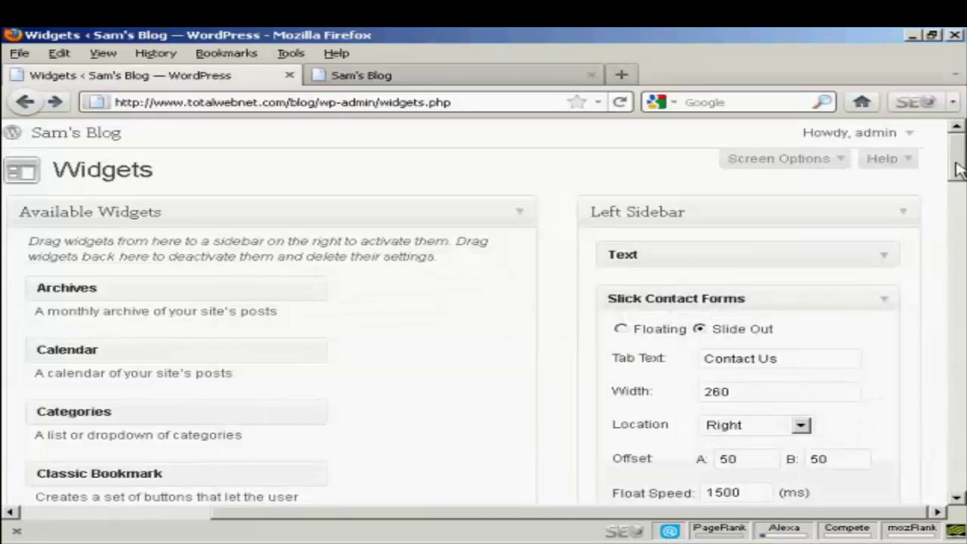
{"action": "left_click_drag", "start_coordinate": [959, 171], "coordinate": [961, 257]}
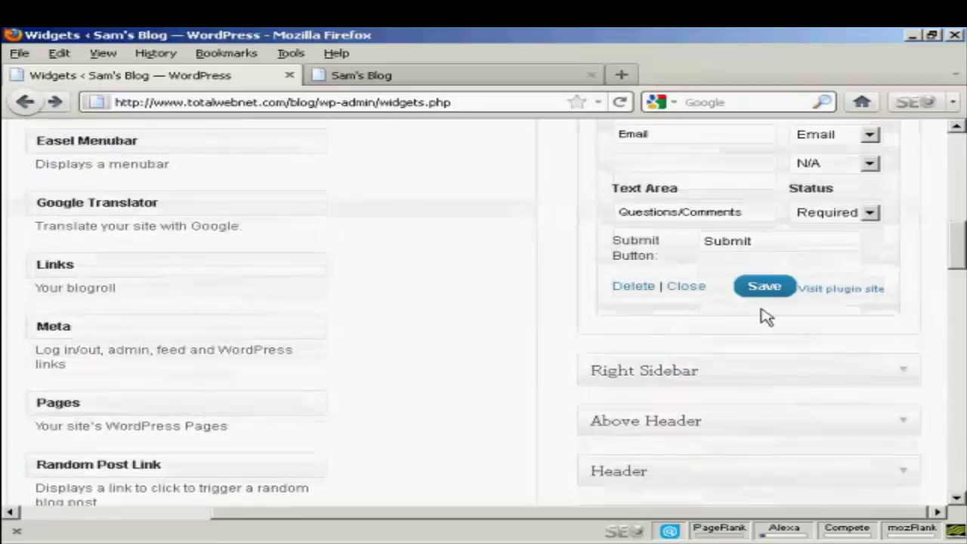
{"action": "left_click", "coordinate": [765, 291]}
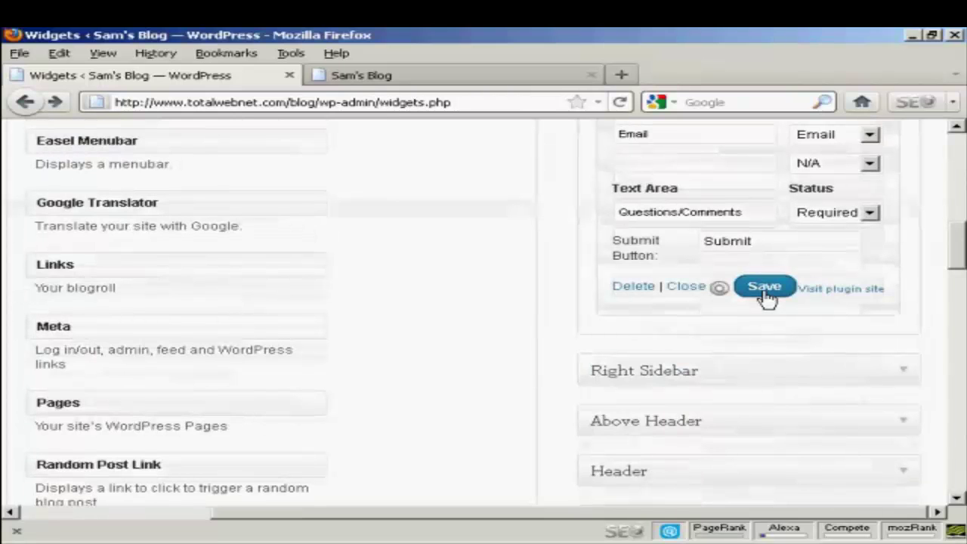
{"action": "left_click", "coordinate": [466, 77]}
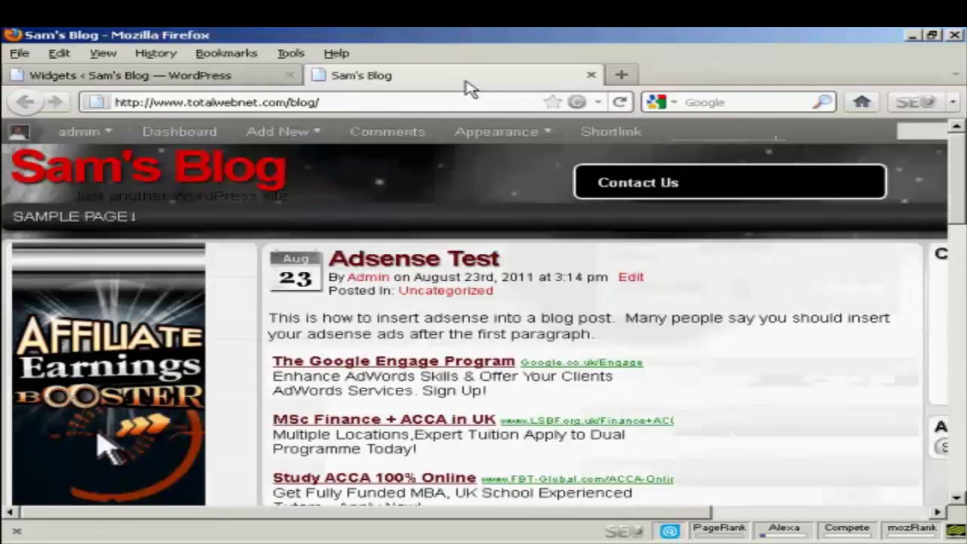
{"action": "left_click", "coordinate": [621, 103]}
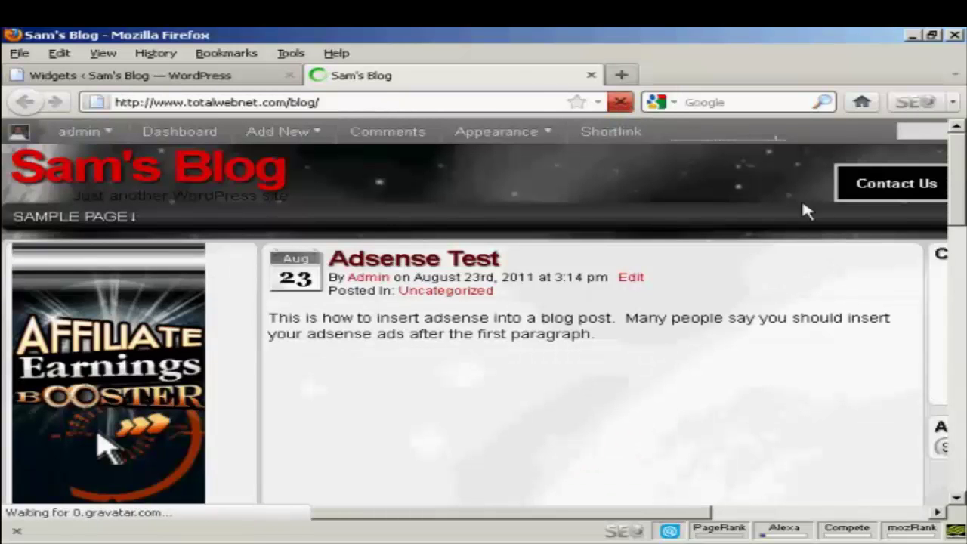
{"action": "left_click", "coordinate": [917, 190]}
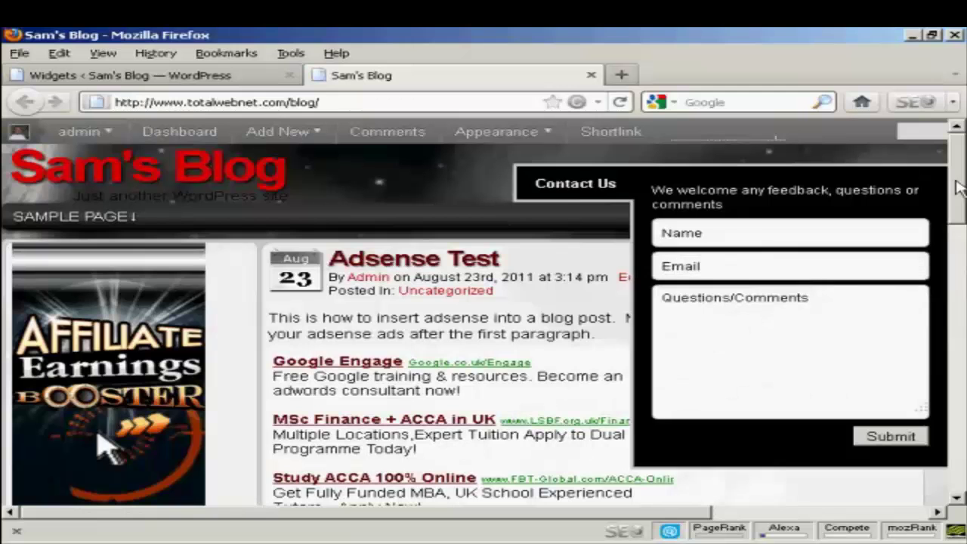
{"action": "left_click", "coordinate": [595, 188]}
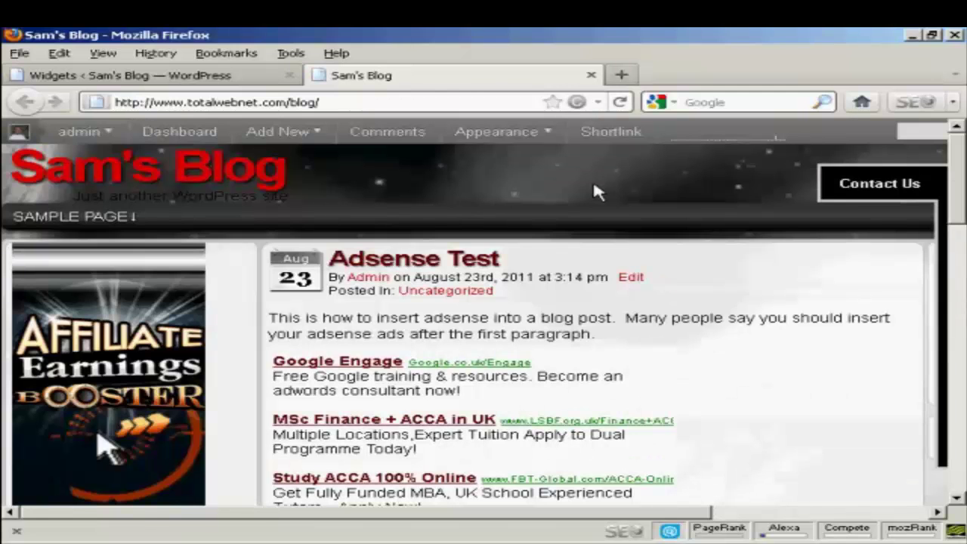
{"action": "mouse_move", "coordinate": [962, 180]}
{"action": "left_mouse_down"}
{"action": "mouse_move", "coordinate": [963, 287]}
{"action": "mouse_move", "coordinate": [963, 146]}
{"action": "left_mouse_up"}
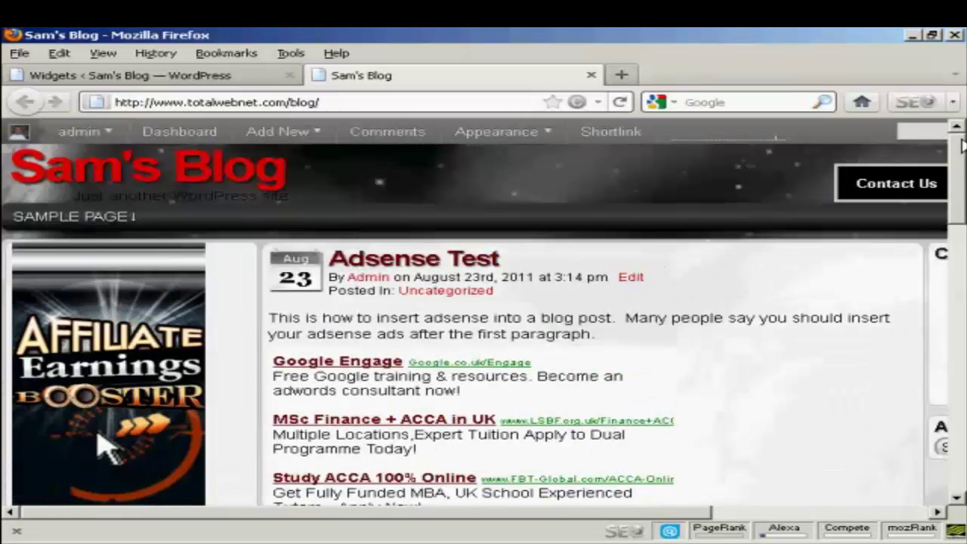